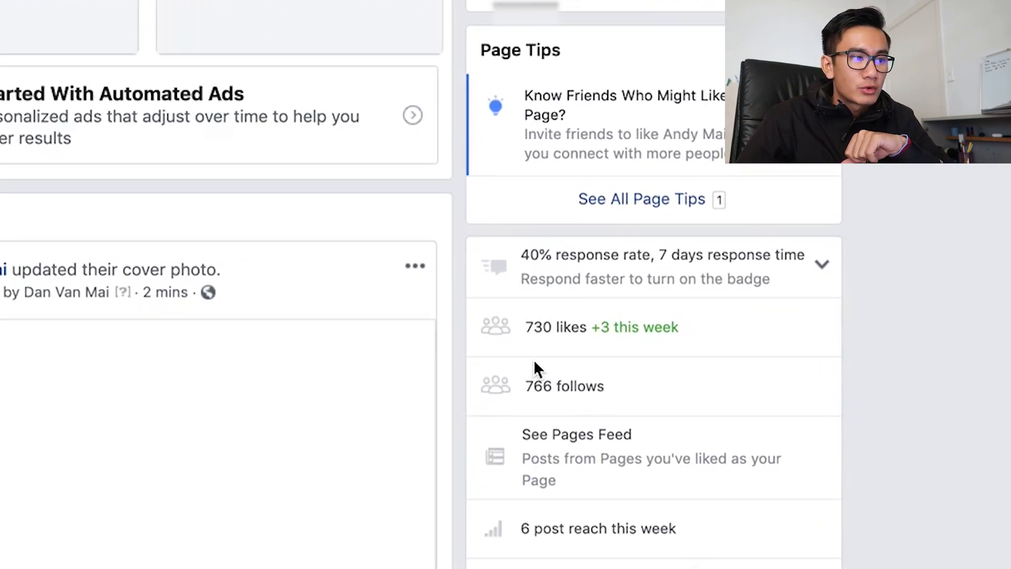
Scroll up the Page overview on the way to Ads Manager's Campaigns tab
scroll(533, 359, "up", 10)
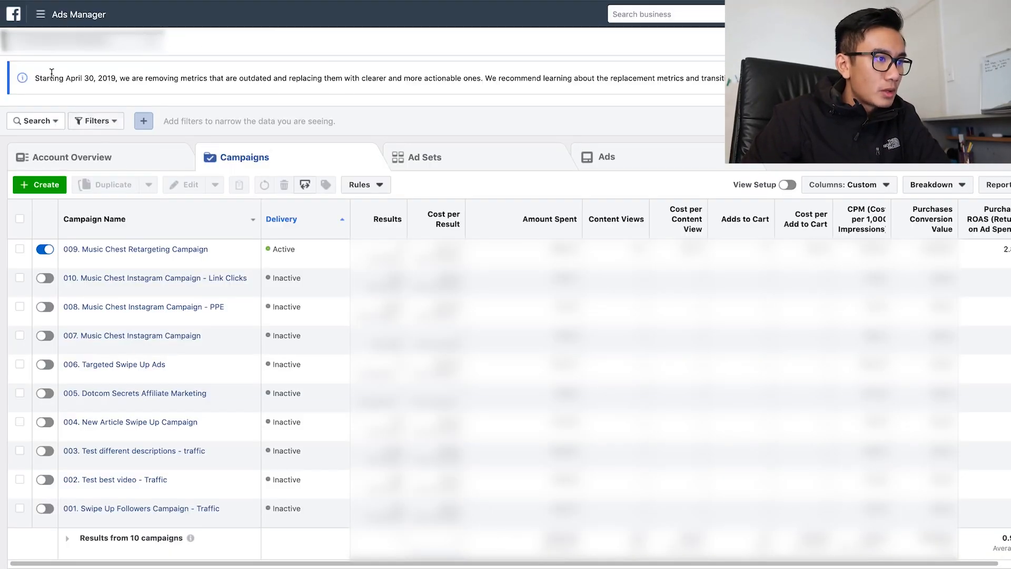
Create a new campaign numbered 011 as an FB Page Like Campaign with the Page likes objective
left_click(47, 189)
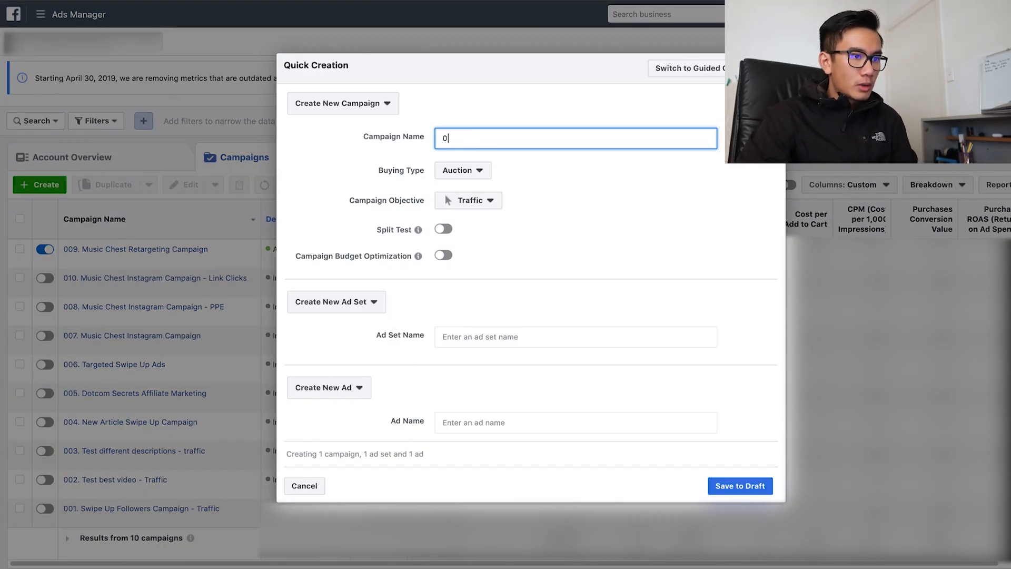
type("011.")
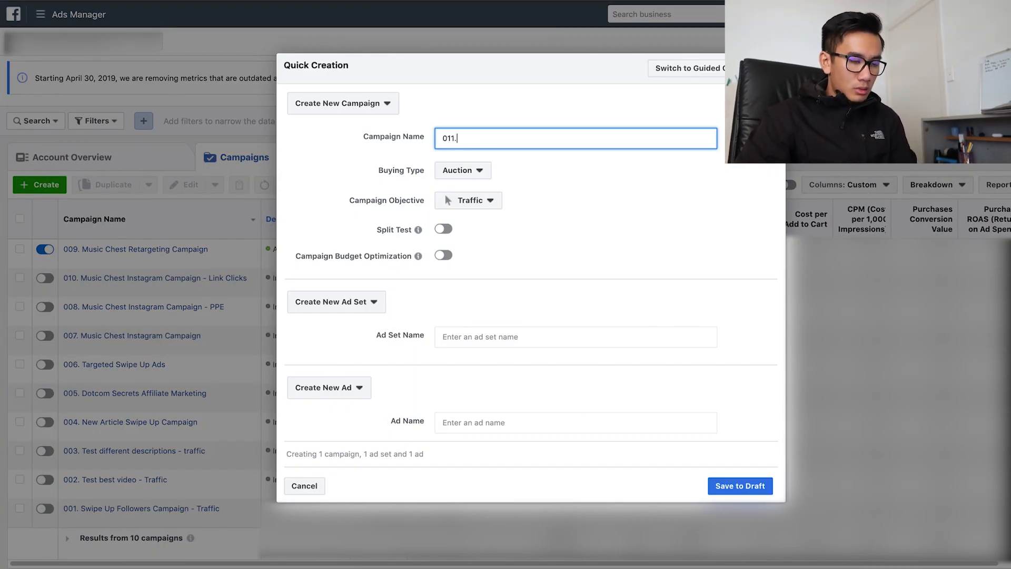
type(" Andy Mai")
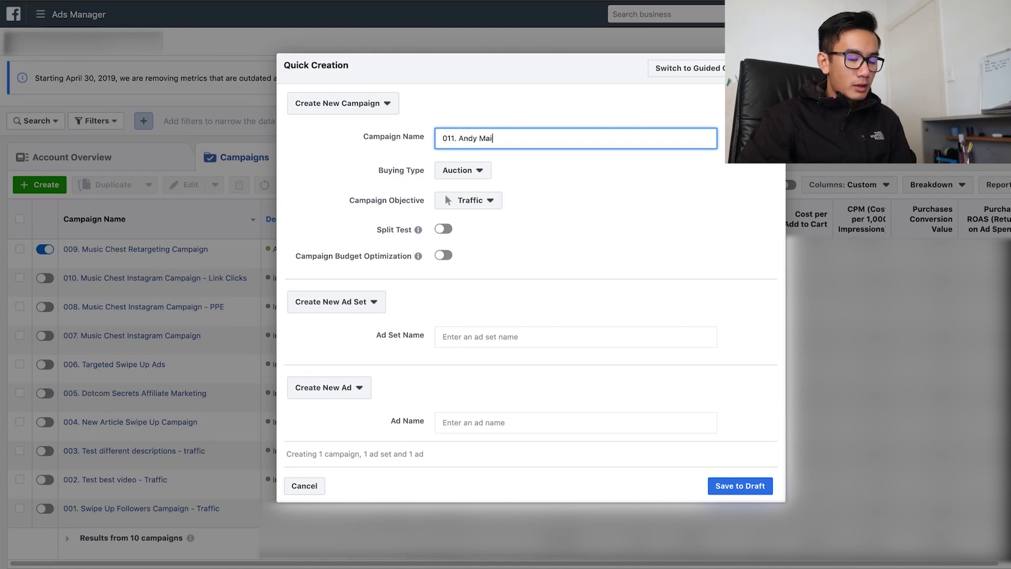
type(" FB ")
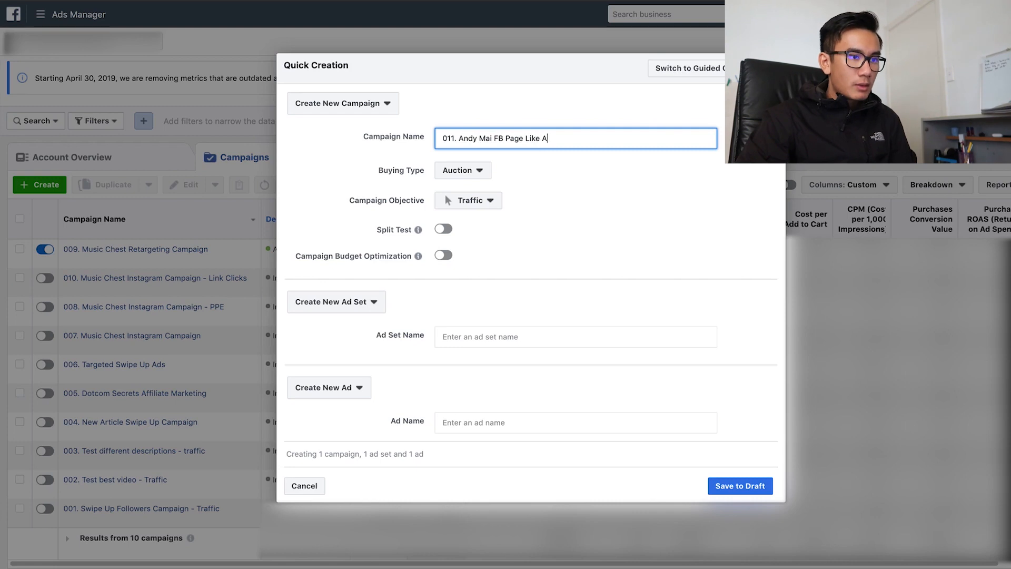
type("Page Like Campaign")
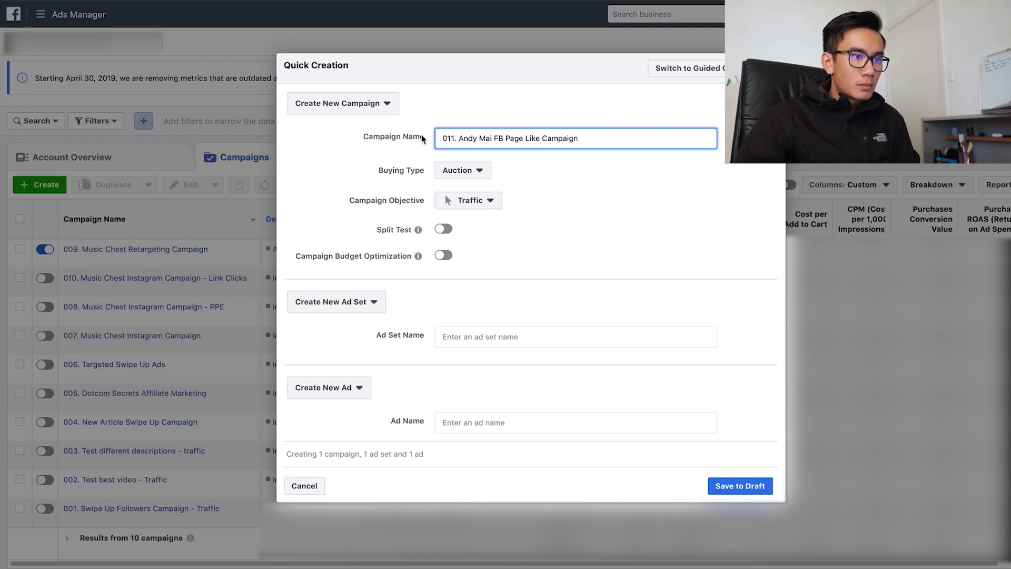
left_click(467, 216)
left_click(490, 206)
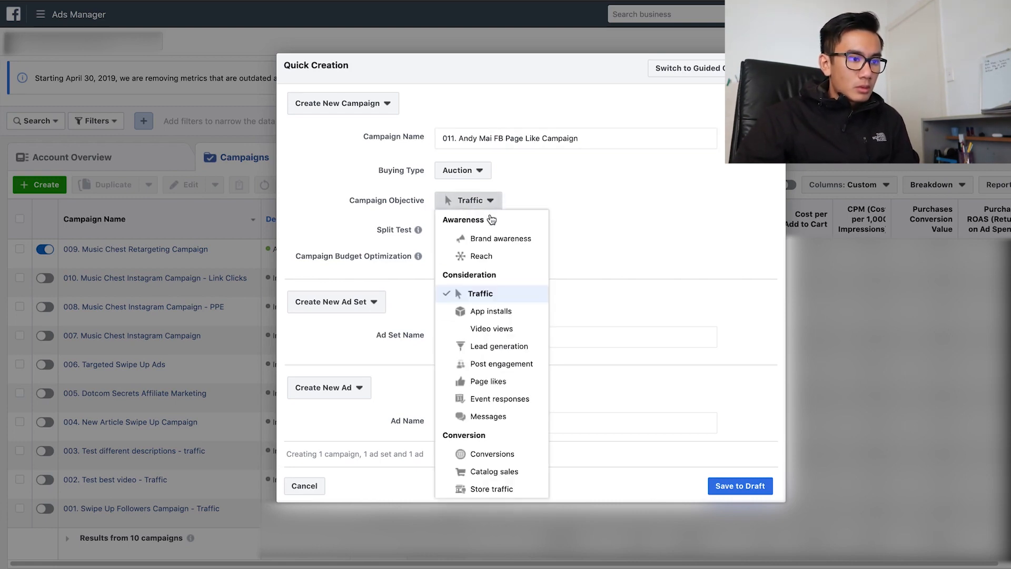
left_click(504, 382)
Name both the ad set and the ad '001.' and save the campaign as a draft
left_click(473, 336)
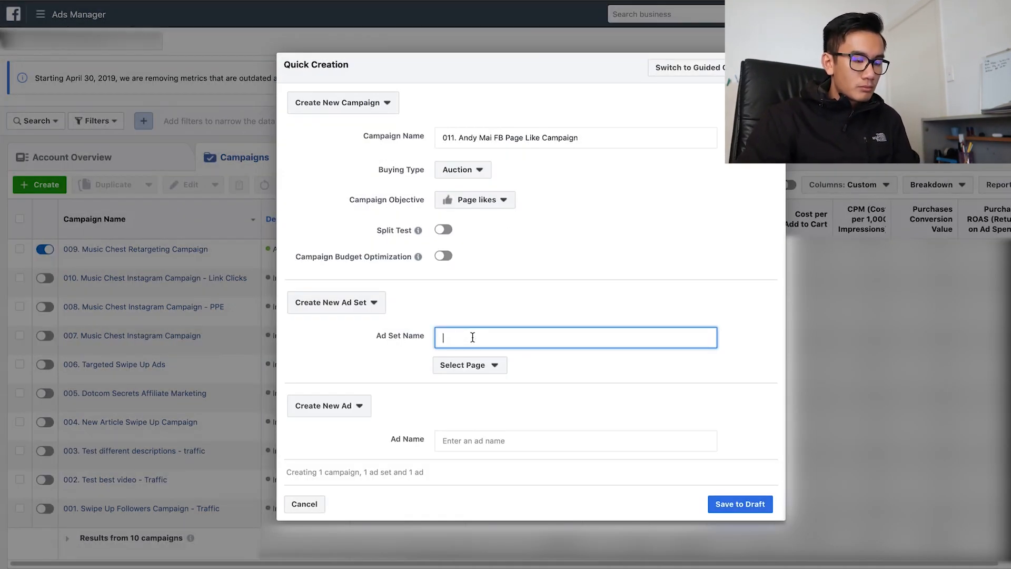
type("001.")
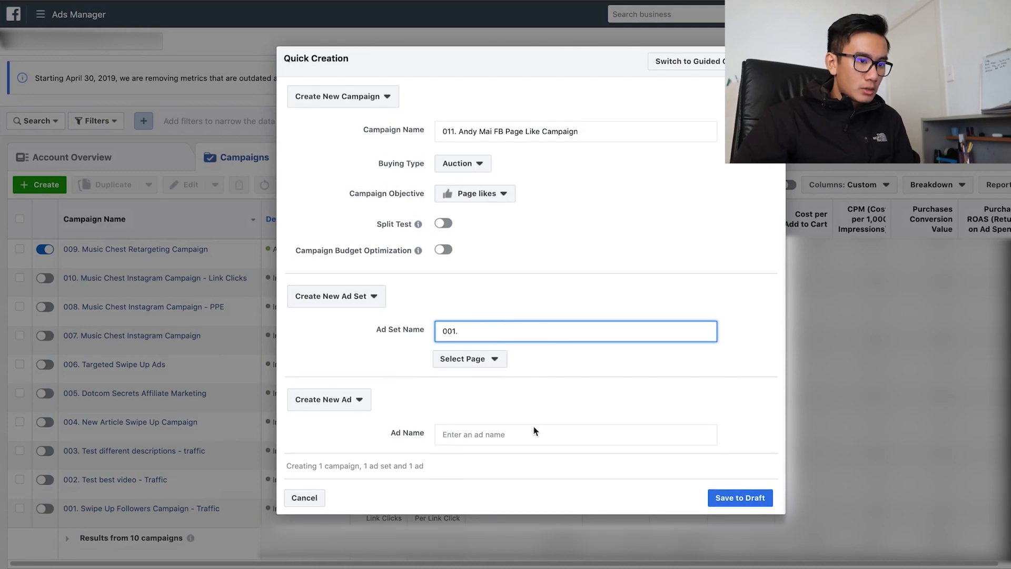
left_click(530, 432)
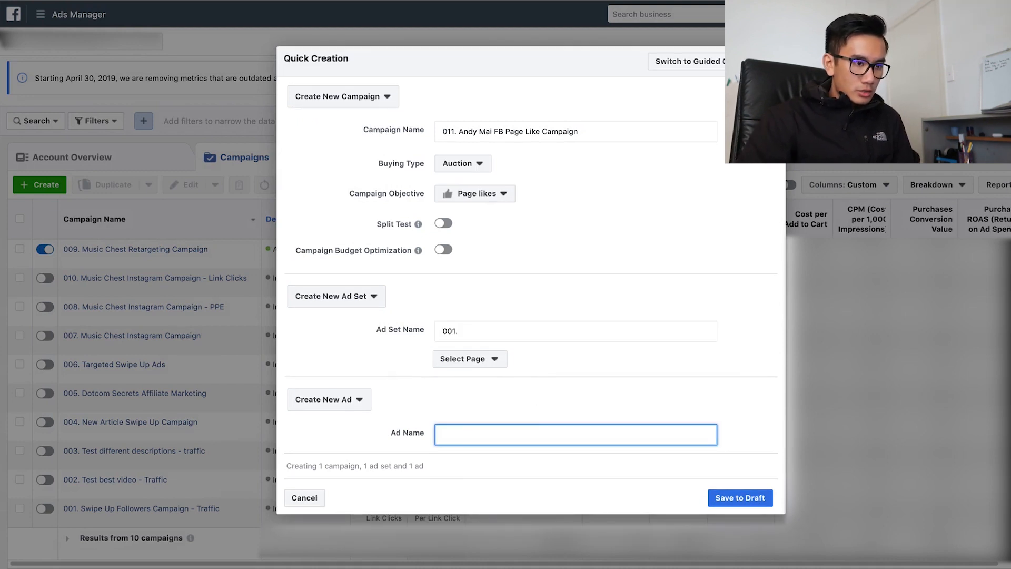
type("001.")
left_click(731, 503)
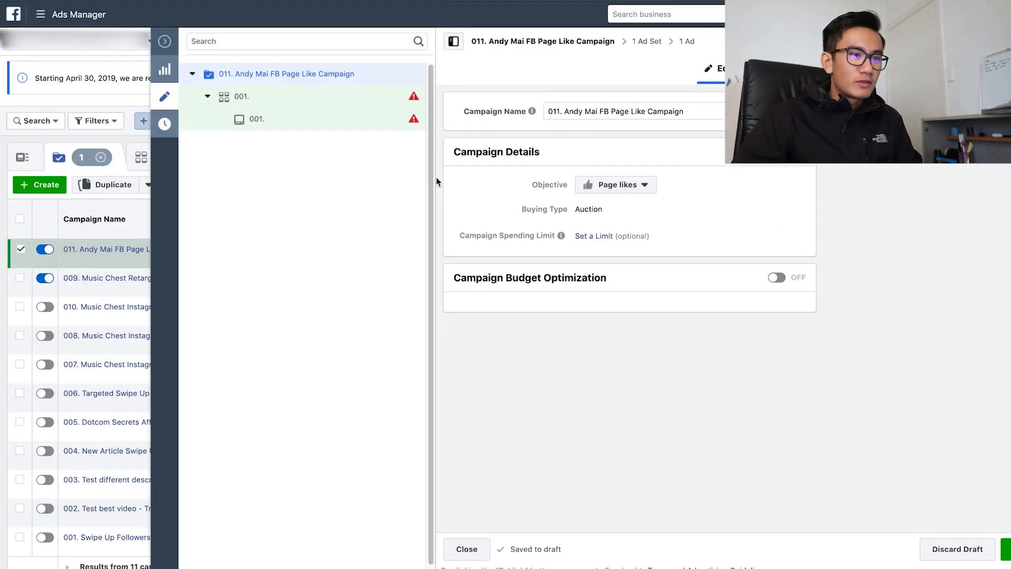
Choose the promoted Facebook Page for ad set 001., keeping the $25.00 daily budget
left_click(254, 101)
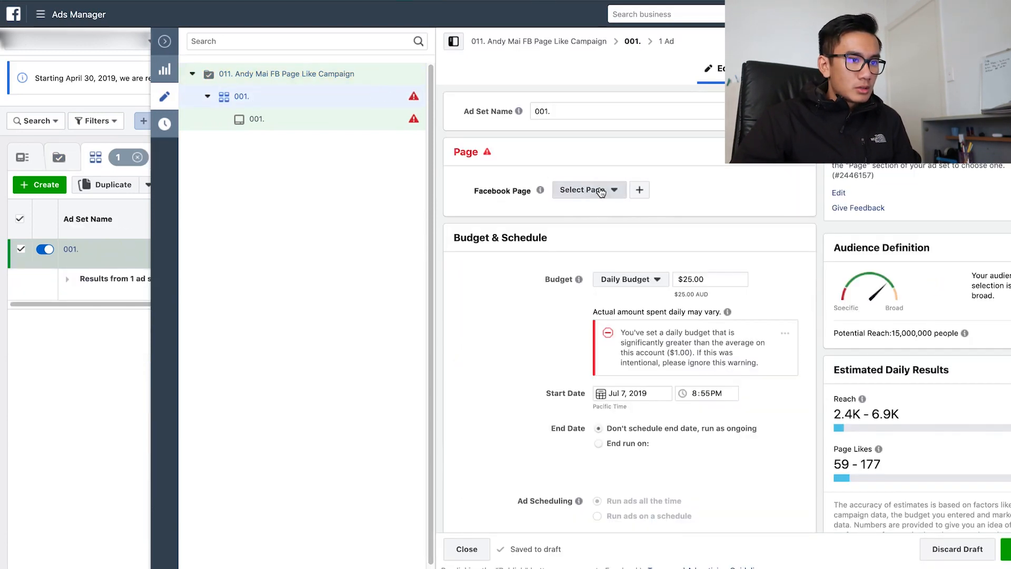
left_click(586, 189)
left_click(606, 240)
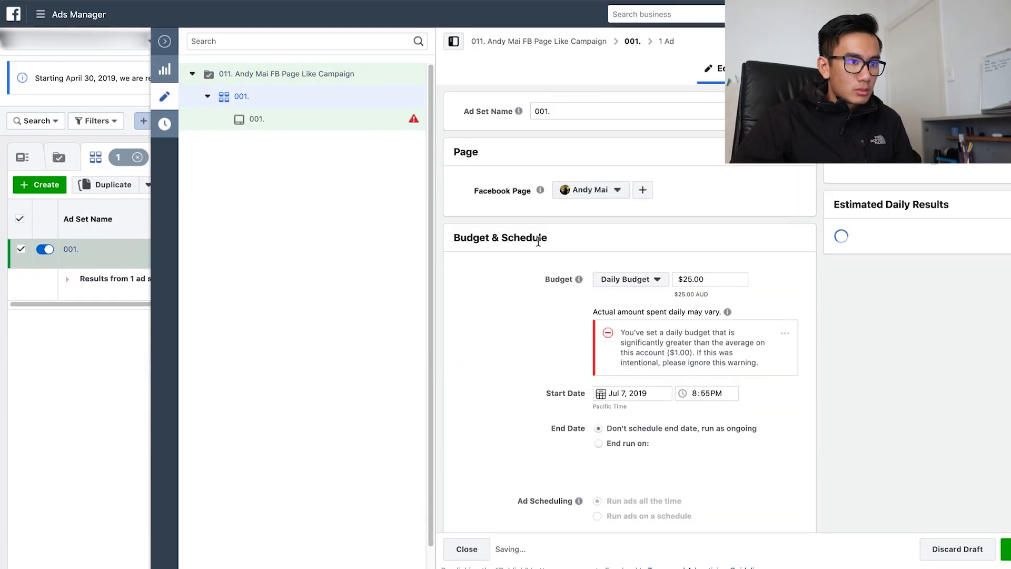
left_click(582, 116)
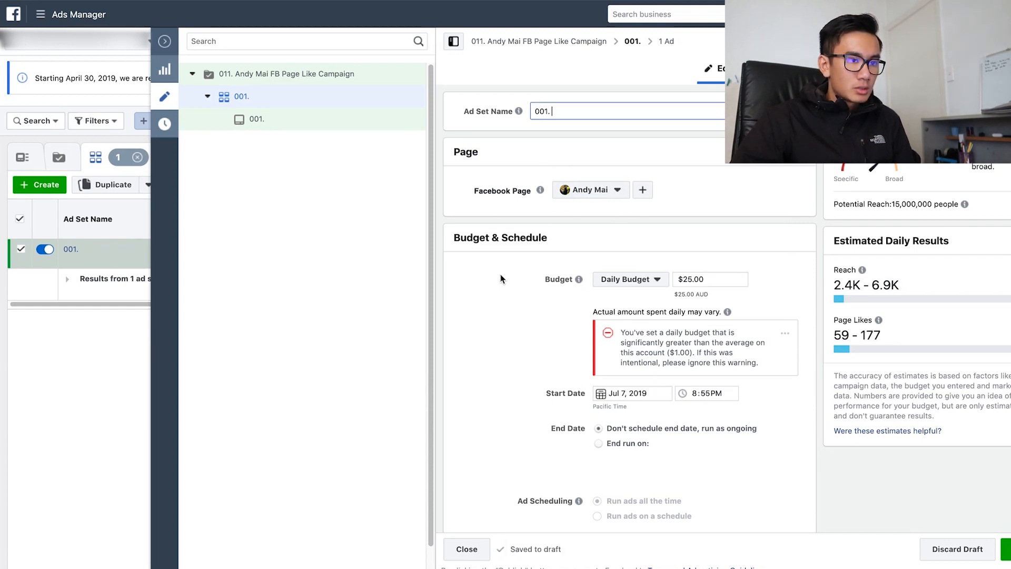
left_click(650, 278)
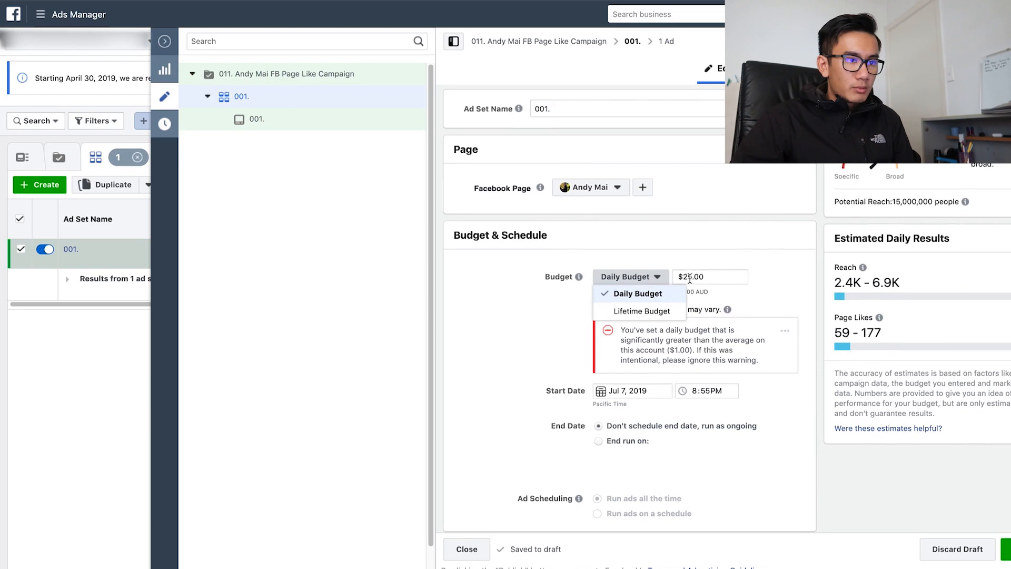
left_click(530, 274)
scroll(532, 358, "down", 9)
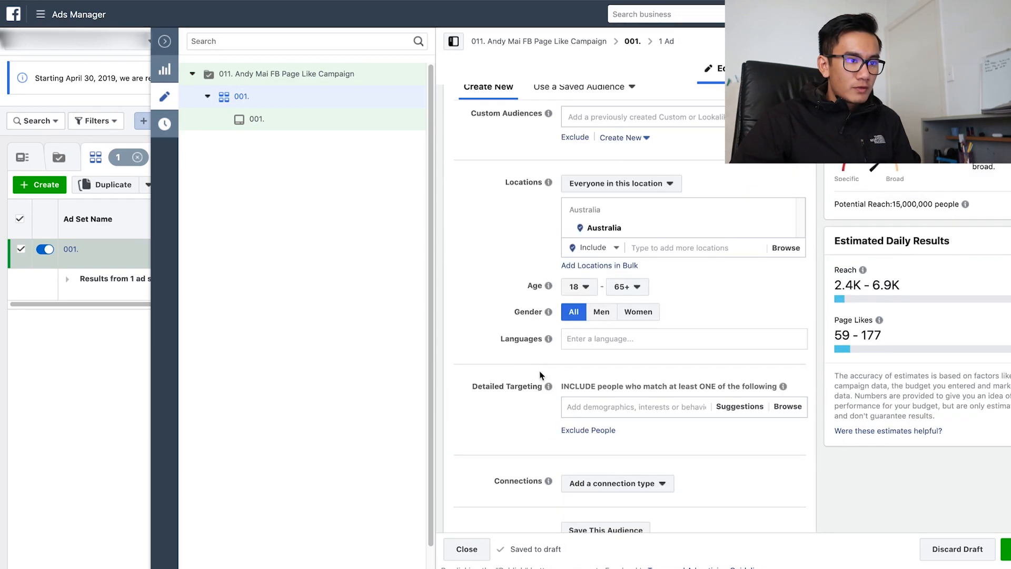
Remove Australia from Locations and open bulk location entry with the type set to Countries
left_click(788, 228)
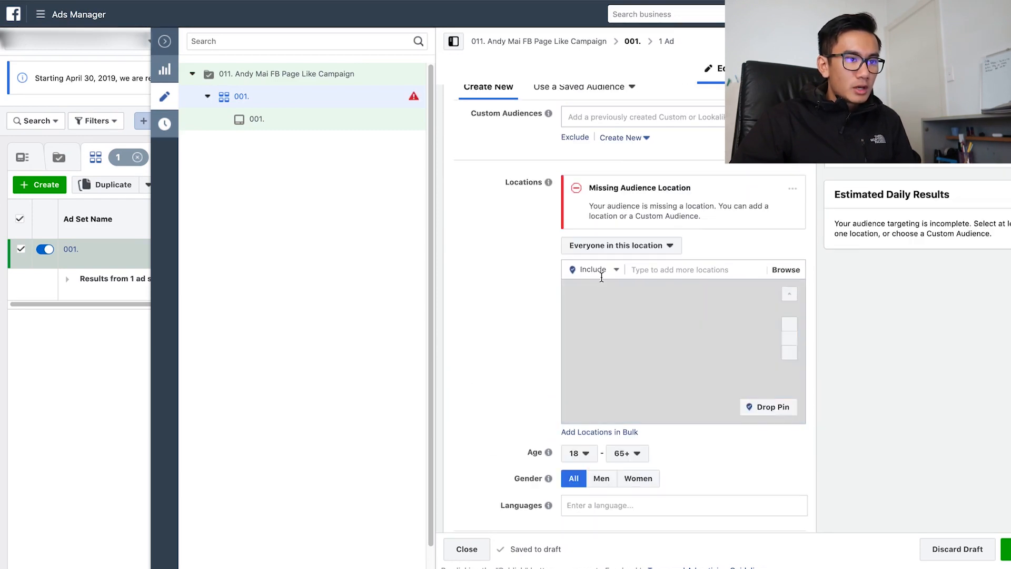
left_click(786, 270)
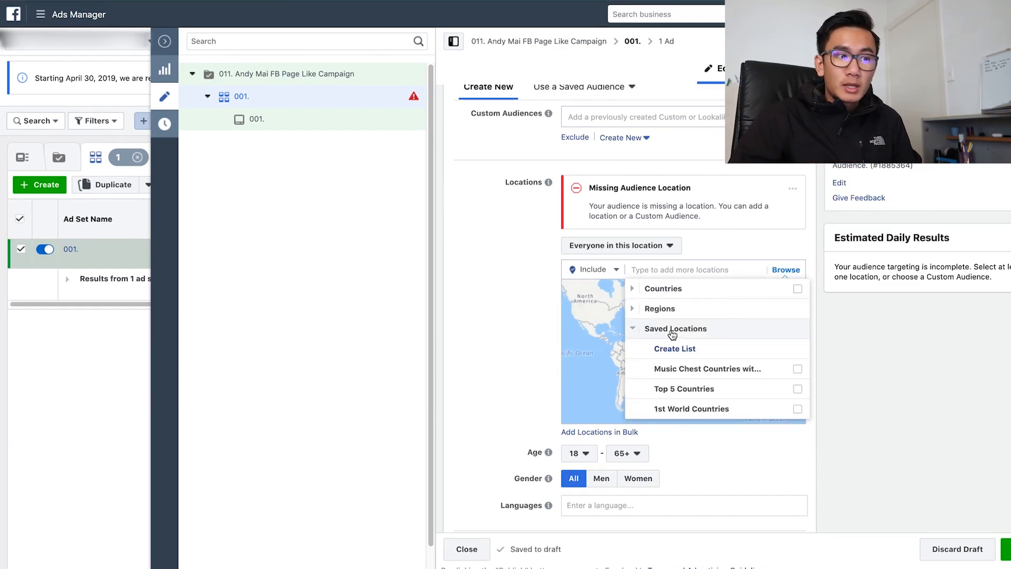
left_click(672, 349)
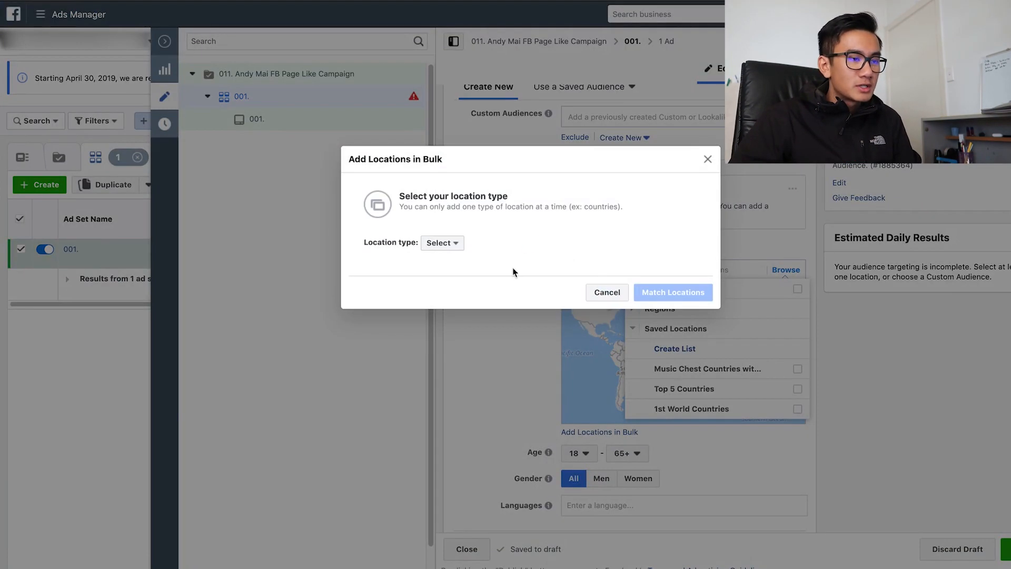
left_click(448, 243)
left_click(445, 275)
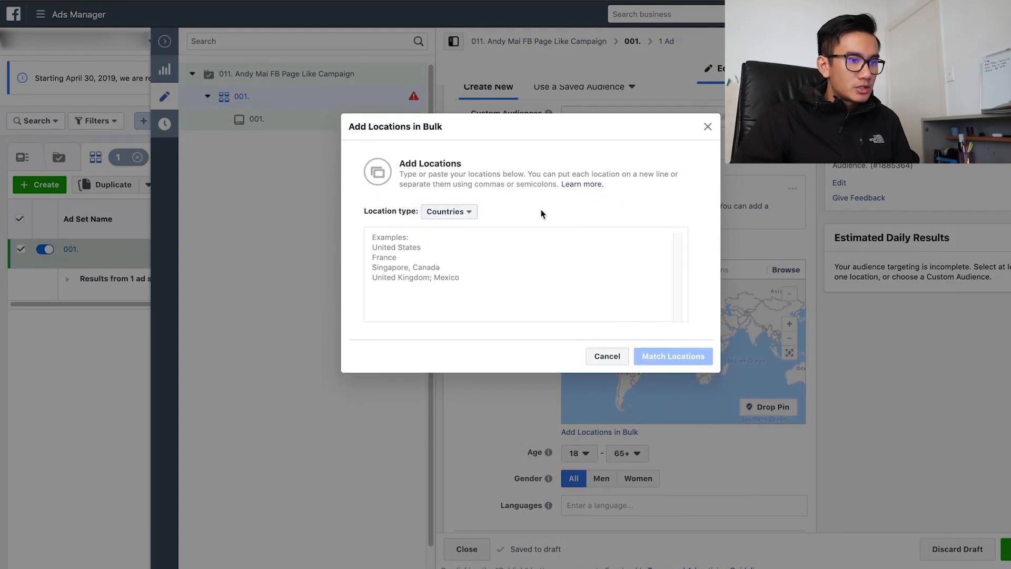
left_click(490, 264)
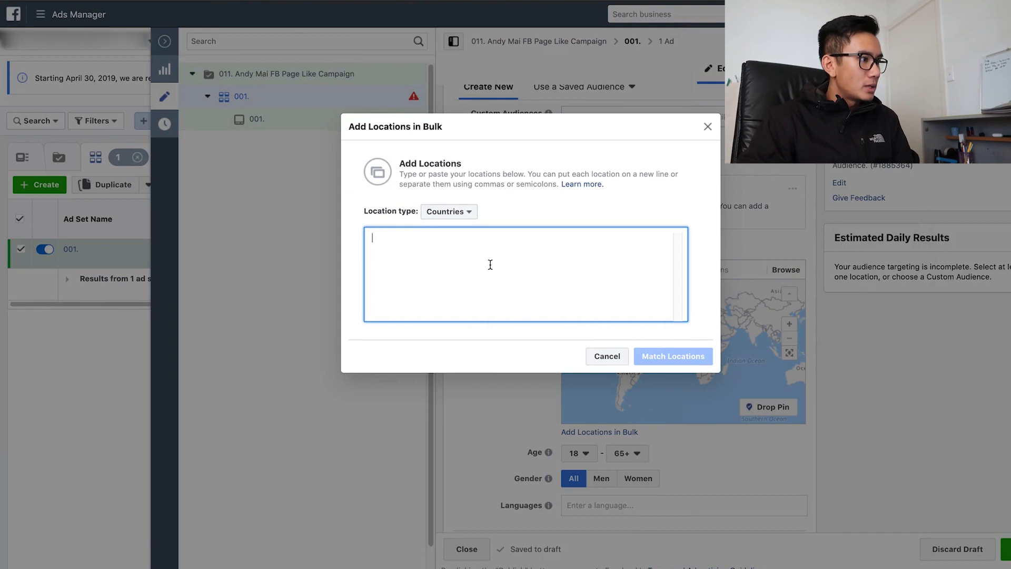
Enter India, Pakistan, Turkey, South Africa, Thailand, Philippines, Nigeria, Trinidad and Tobago, Bangladesh, Kenya, Egypt in bulk
type("Id")
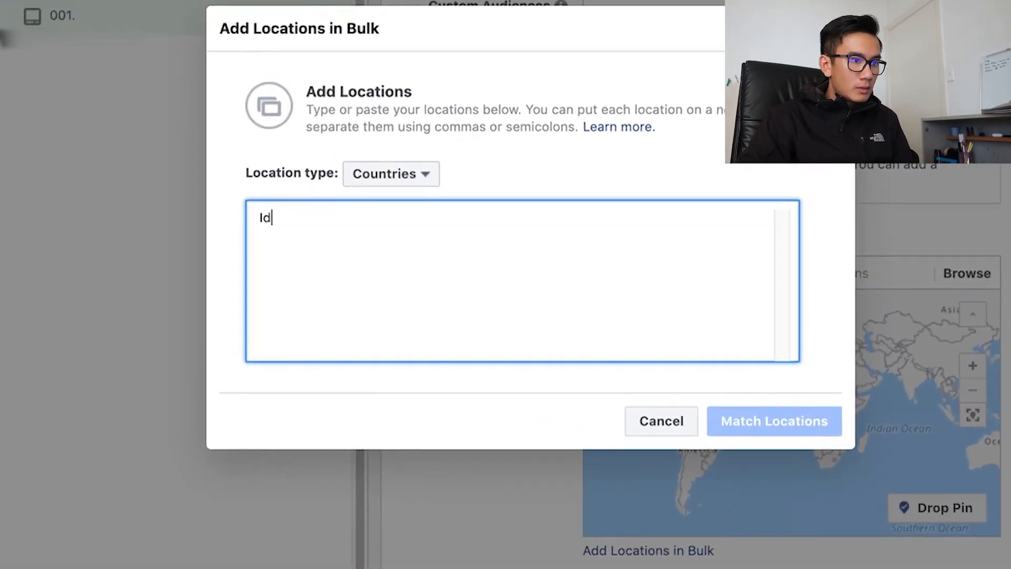
key("BackSpace")
type("ndia")
key("Return")
type("Pa")
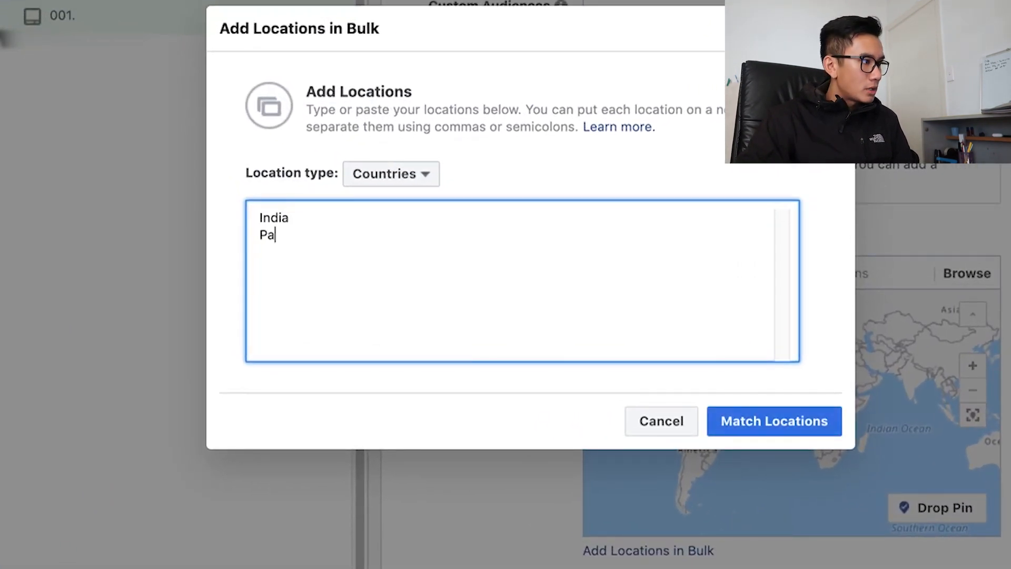
type("kistan Turkey")
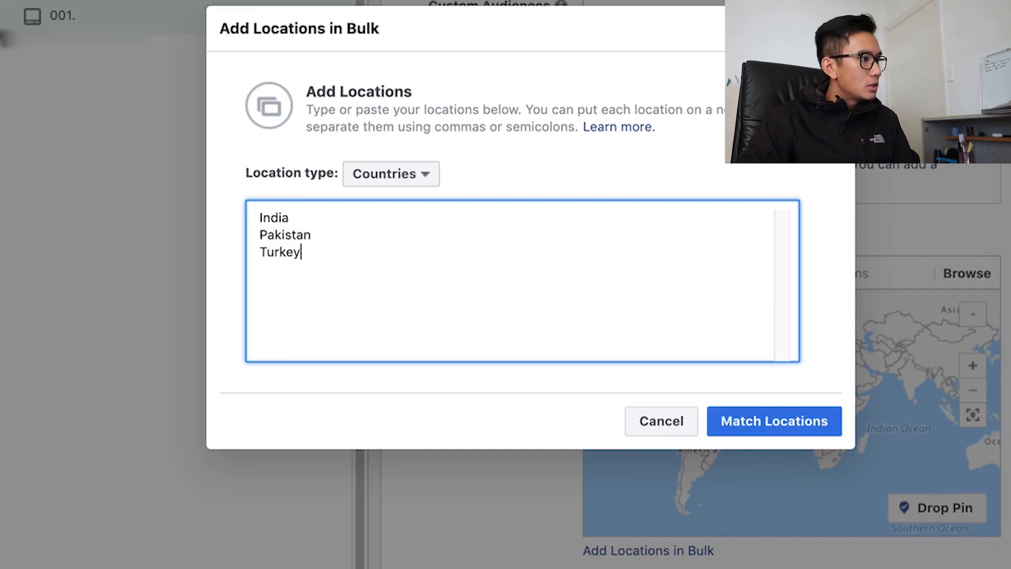
key("Return")
type("South Africa")
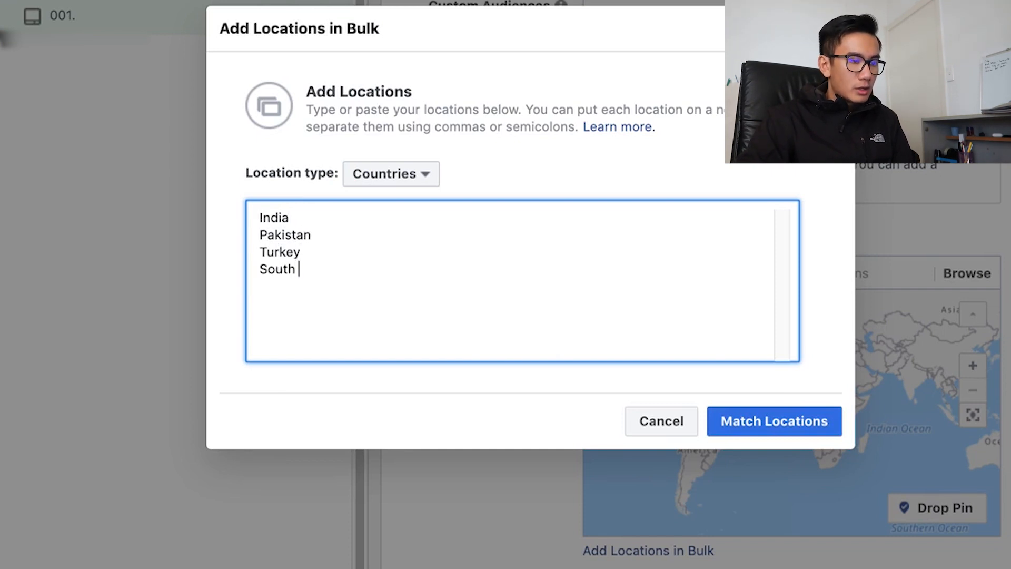
key("Return")
type("Thailand")
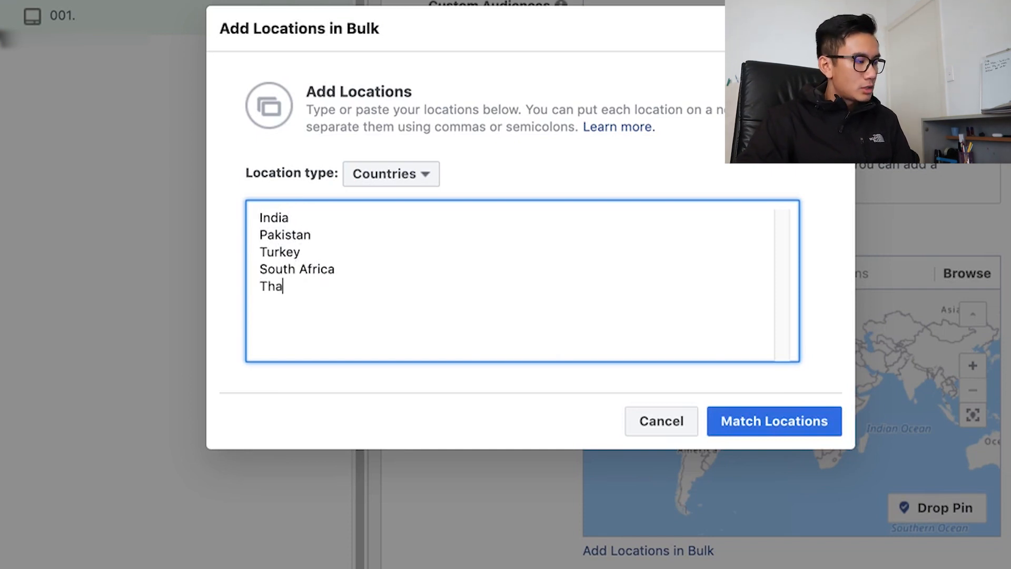
key("Return")
type("Ph")
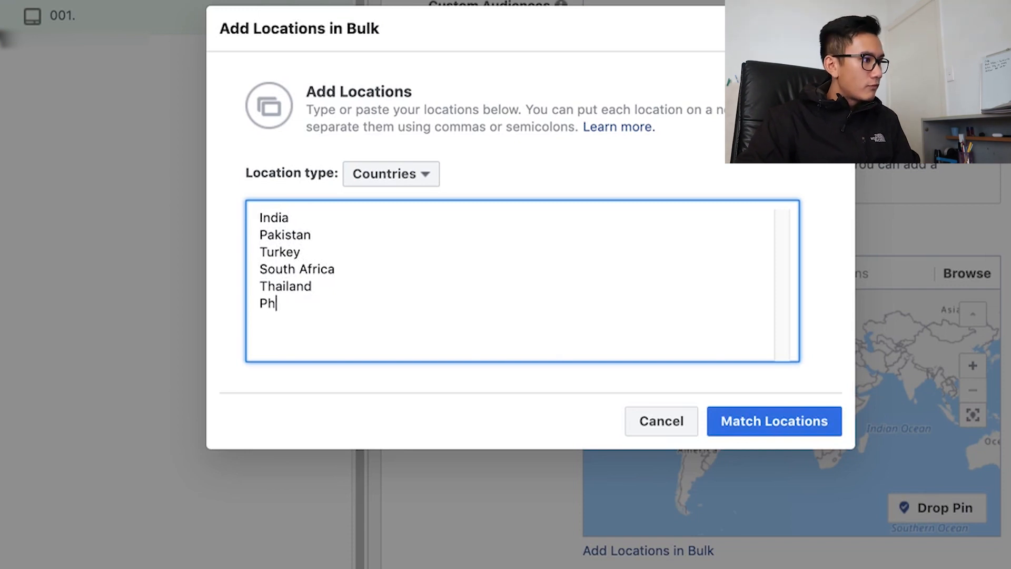
type("ilippi")
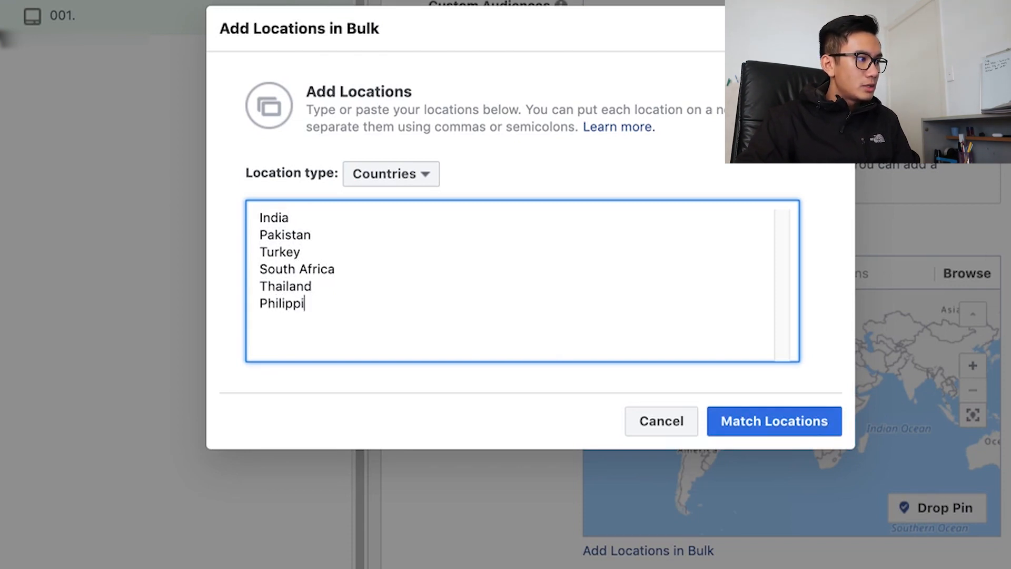
type("nes")
key("Return")
type("Nigeria")
key("Return")
type("T")
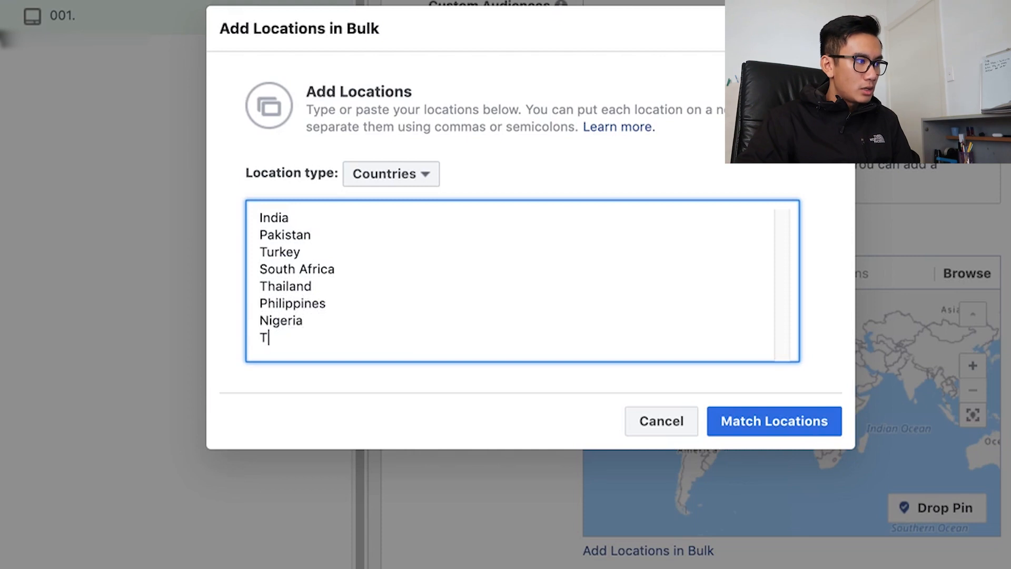
type("rinidad")
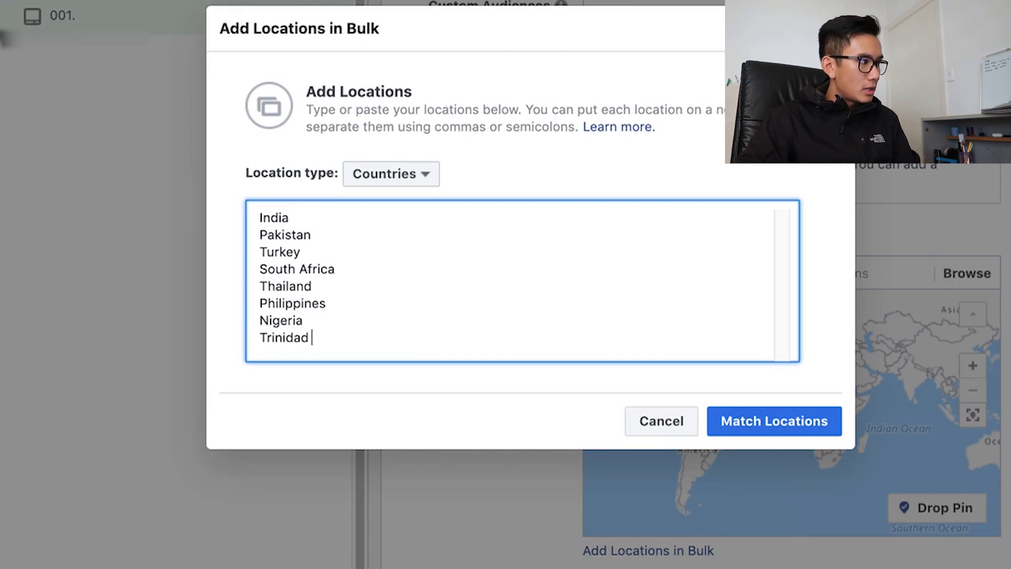
type(" and Tobago")
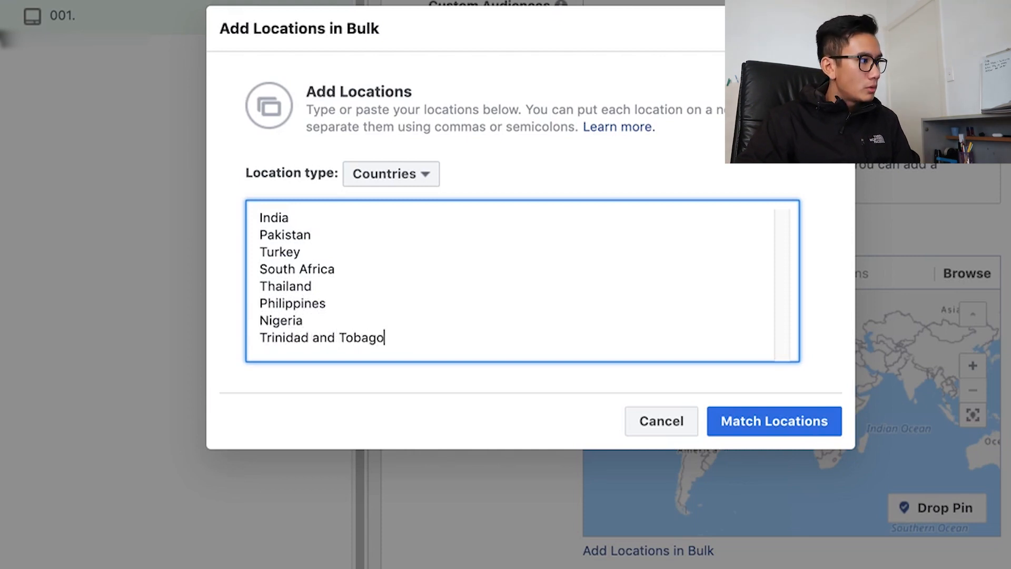
key("Return")
type("BB")
key("BackSpace")
key("BackSpace")
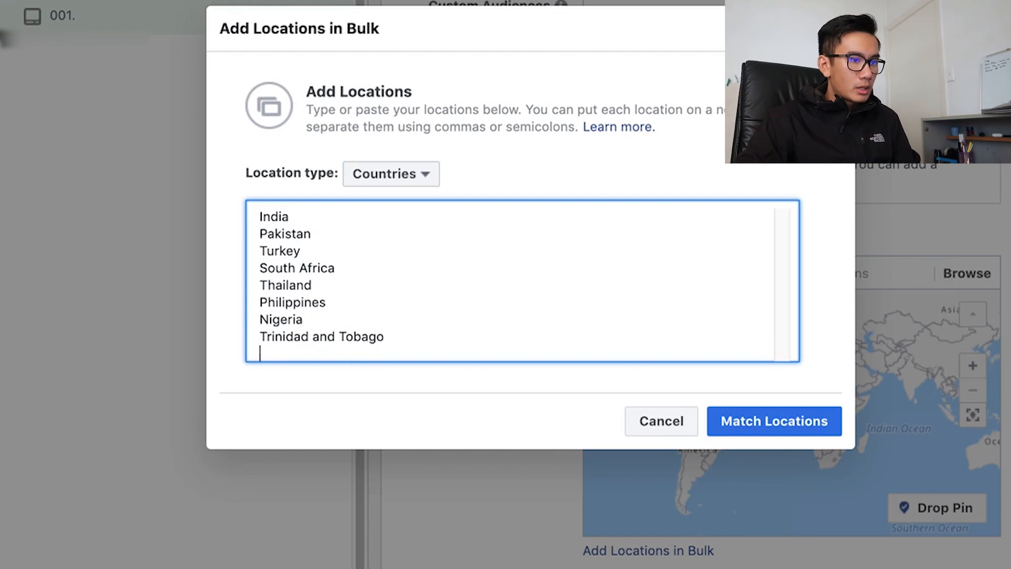
type("Bang")
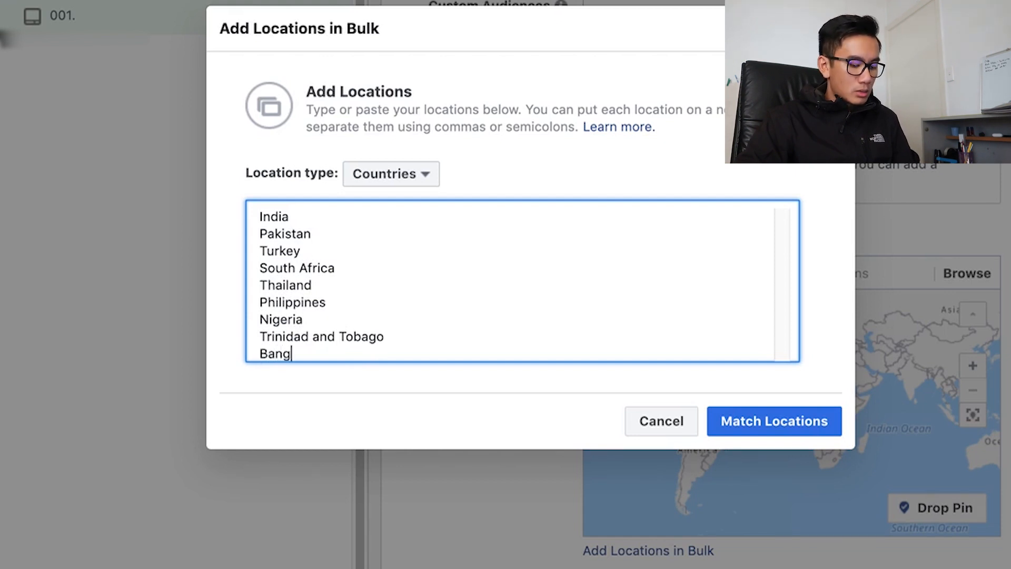
type("ladesh")
key("Return")
type("Ken")
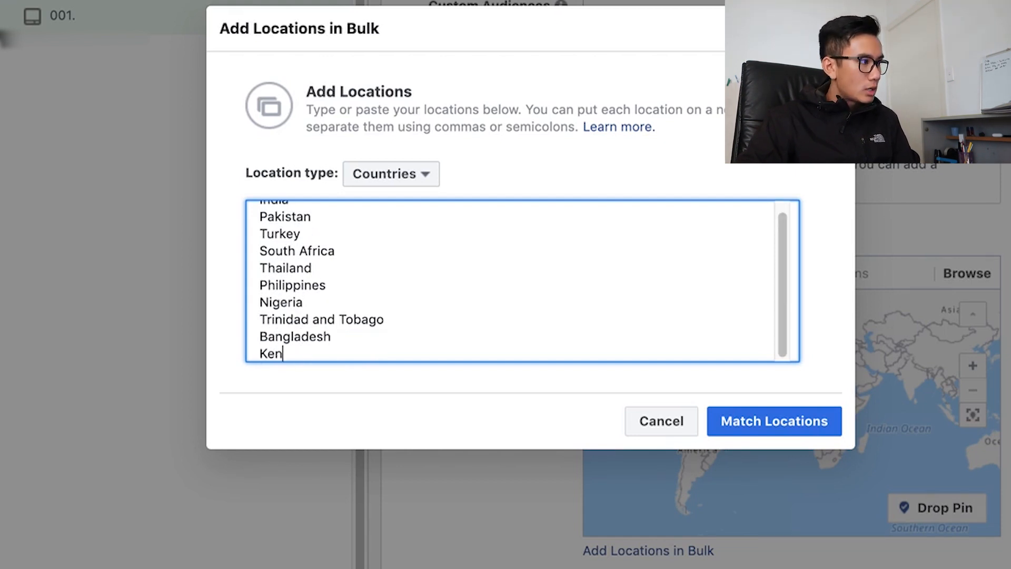
type("ya")
key("Return")
type("Egy")
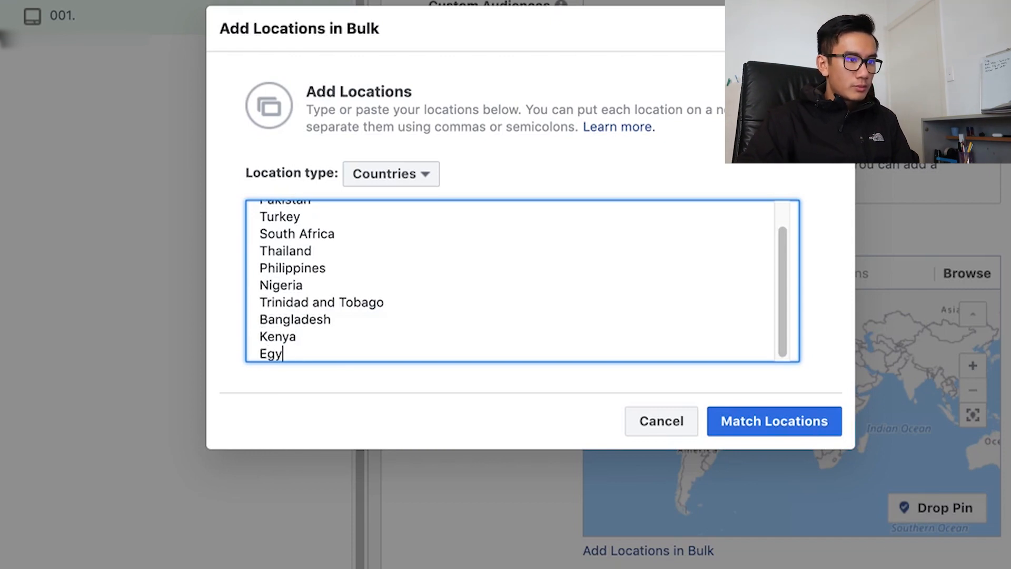
type("et")
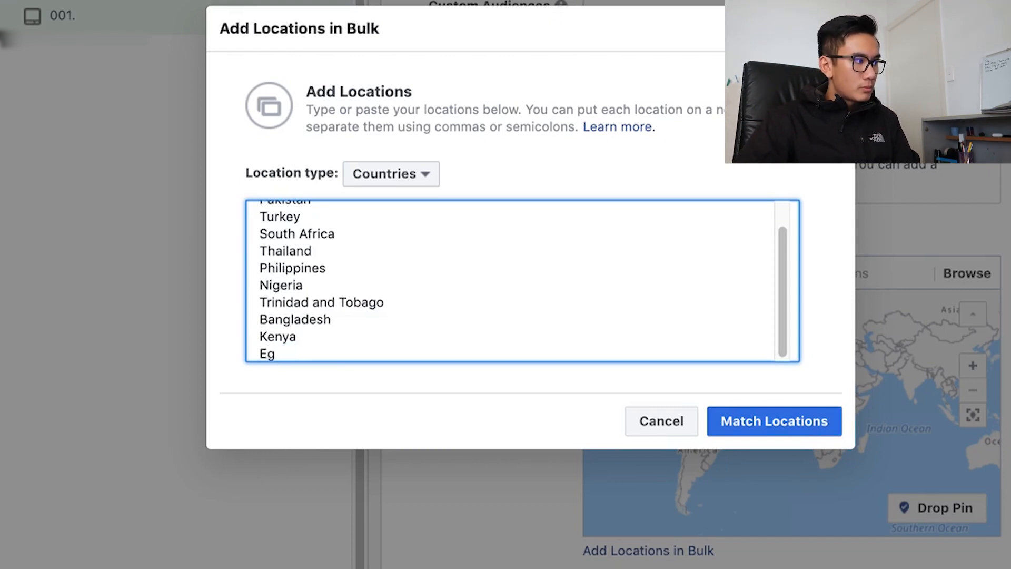
type("pt")
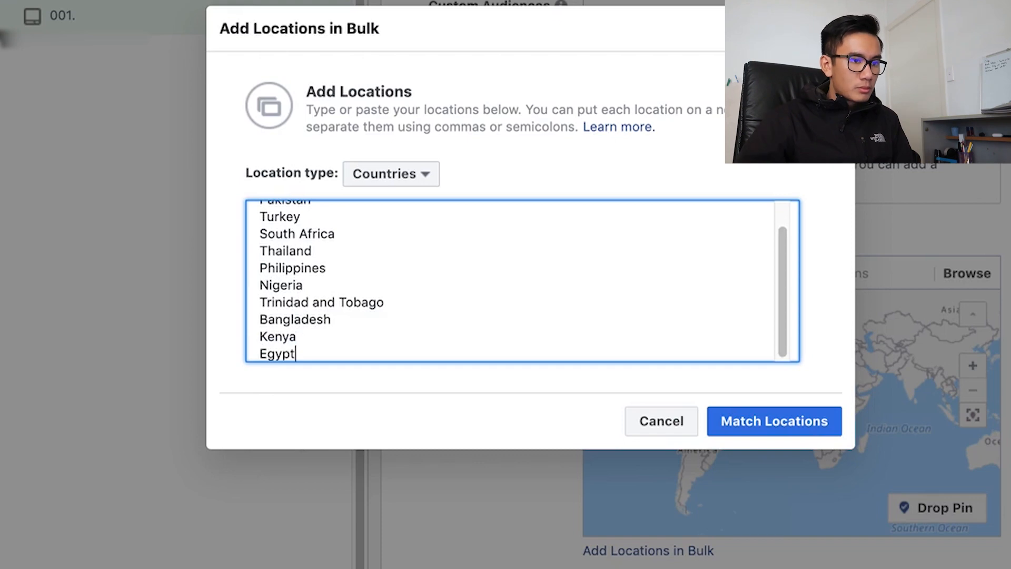
Match and add the 14 countries, saving them as the list 'Locations for Cheap Pages Likes'
left_click(774, 421)
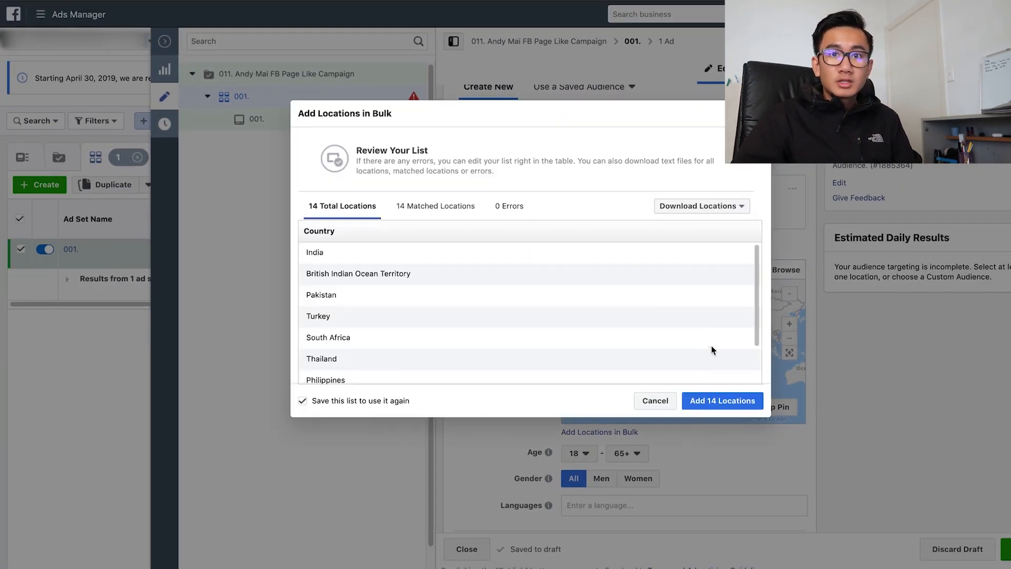
left_click(718, 400)
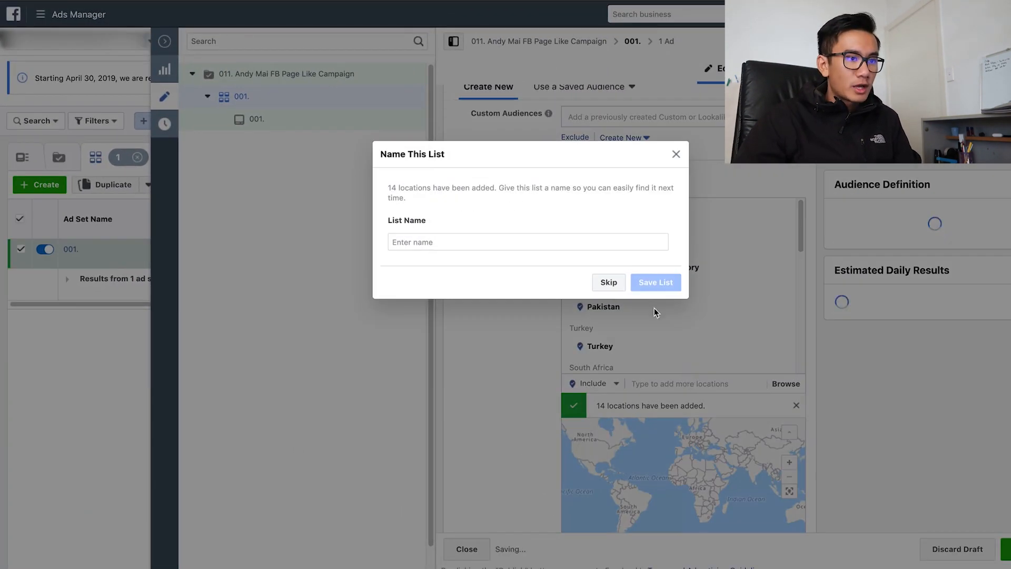
left_click(545, 243)
type("Loc")
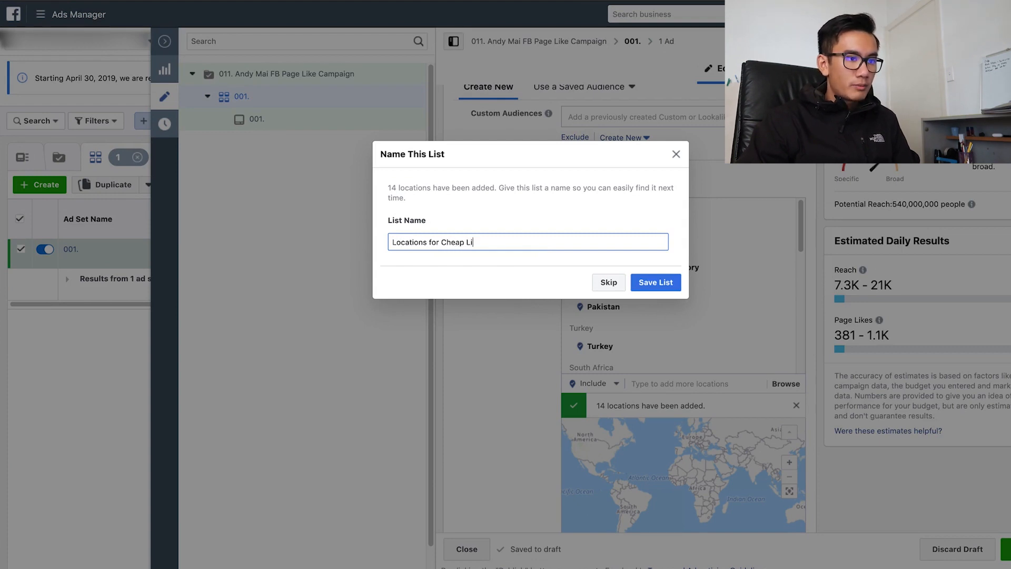
type("ations for Cheap Pages Likes")
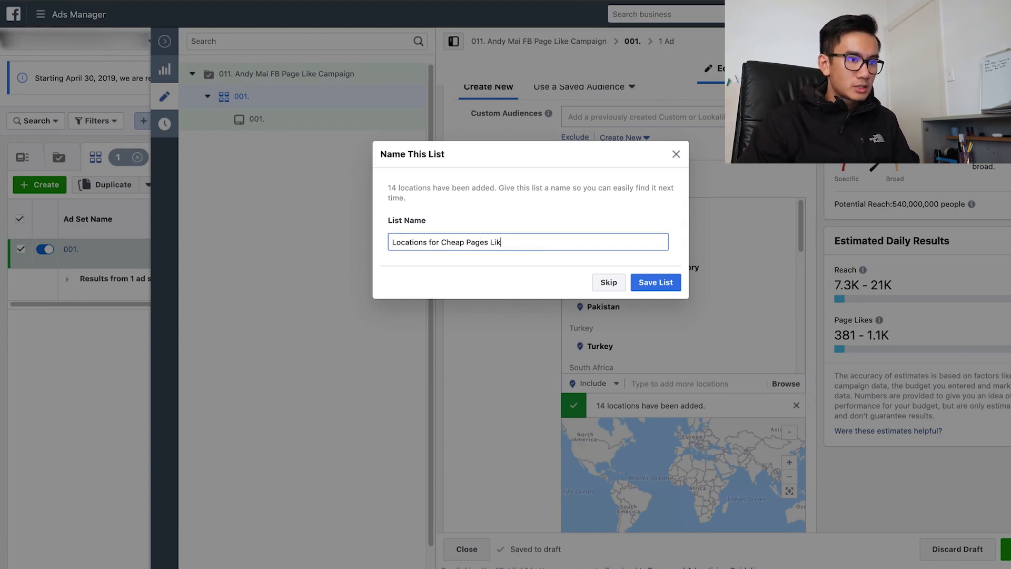
left_click(672, 284)
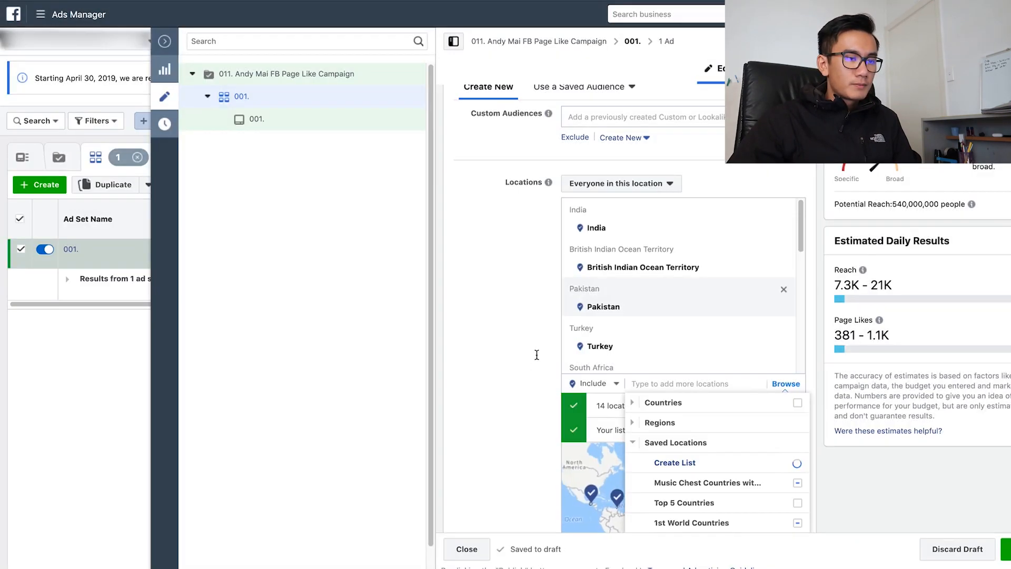
Add the Business interest to Detailed Targeting and rename the ad set '001. Business'
scroll(477, 349, "down", 10)
scroll(597, 307, "up", 3)
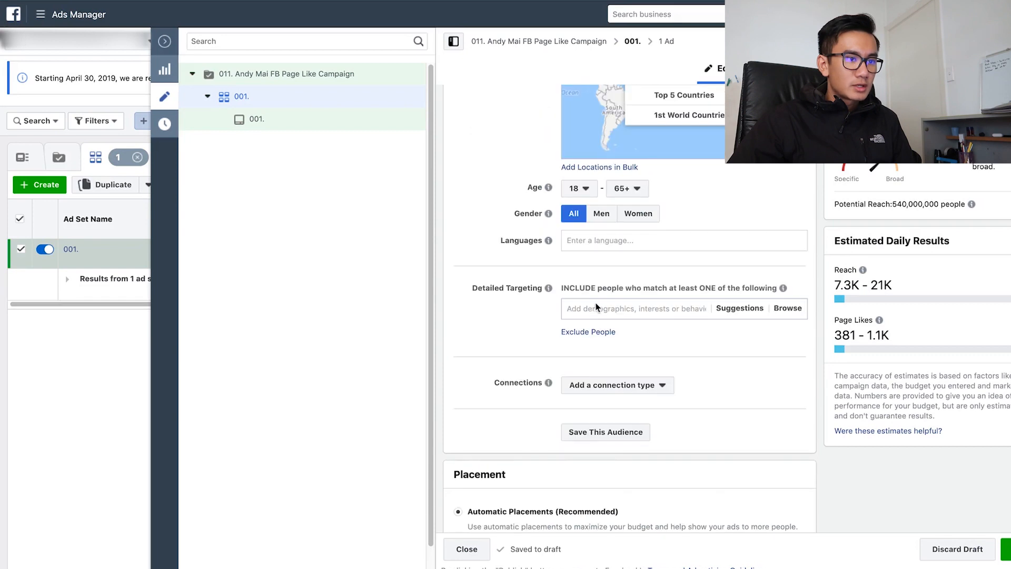
type("business")
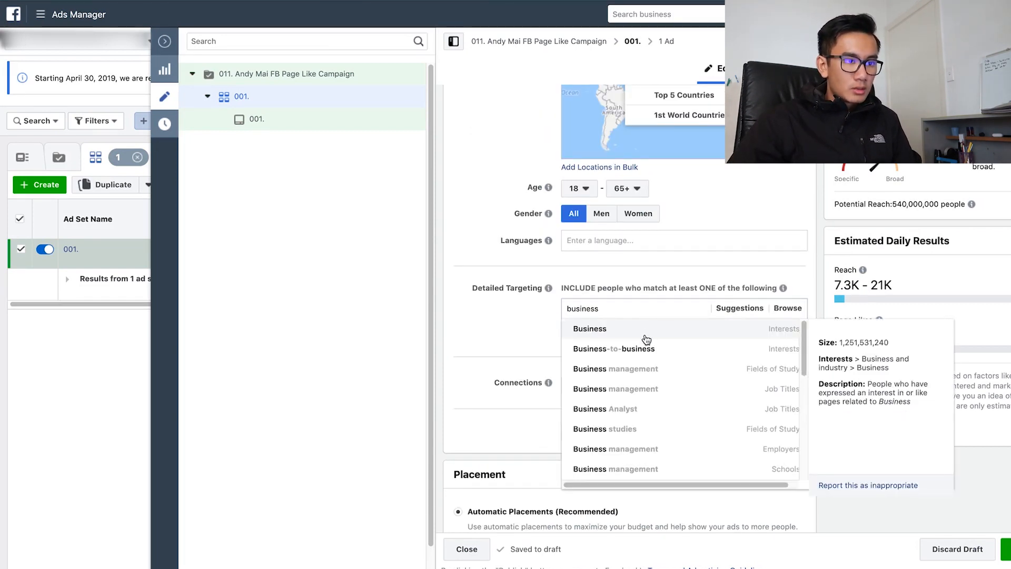
left_click(645, 336)
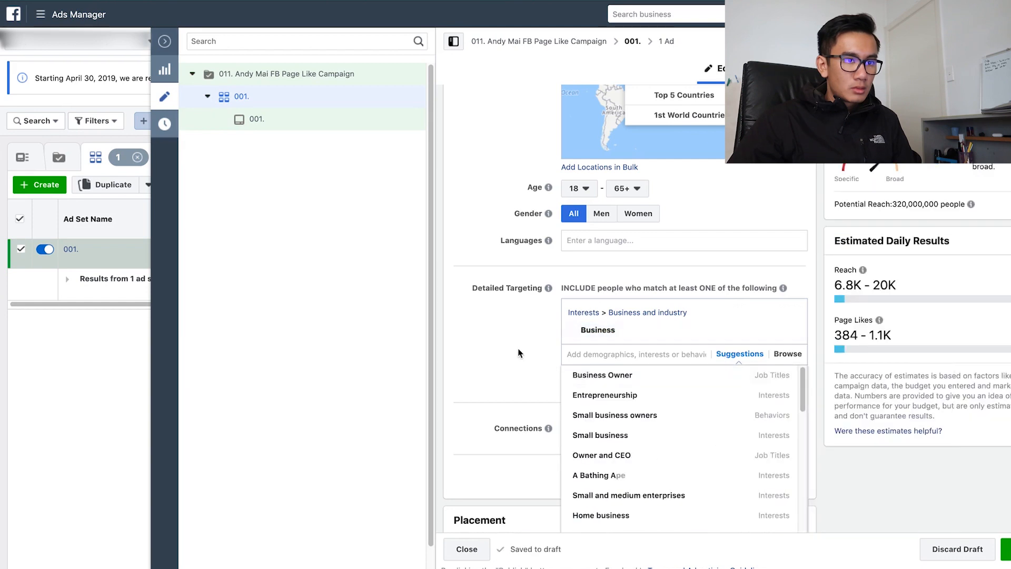
scroll(520, 353, "up", 10)
left_click(585, 112)
type("Business")
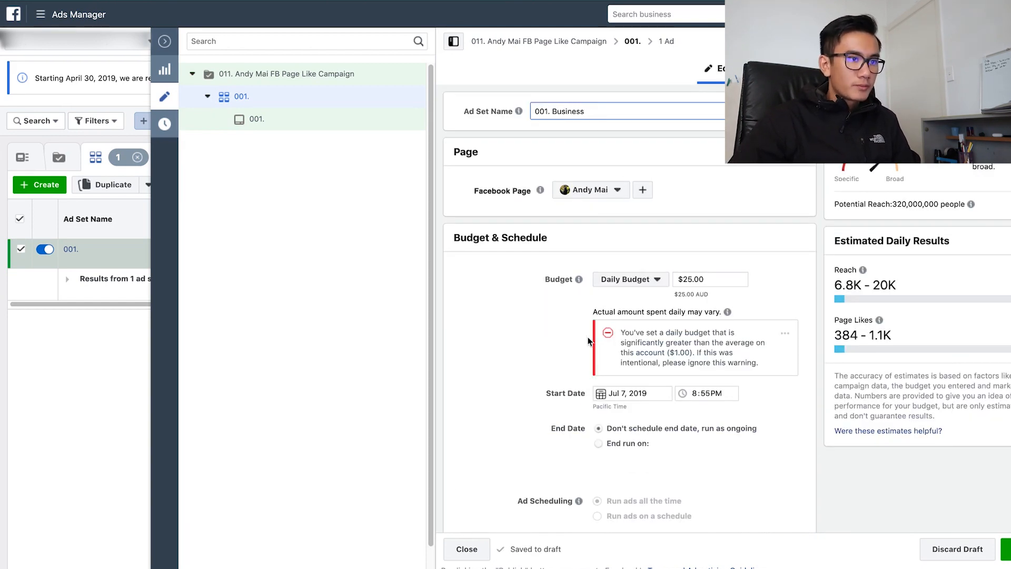
Switch the ad set from automatic to manually edited placements
scroll(516, 327, "down", 15)
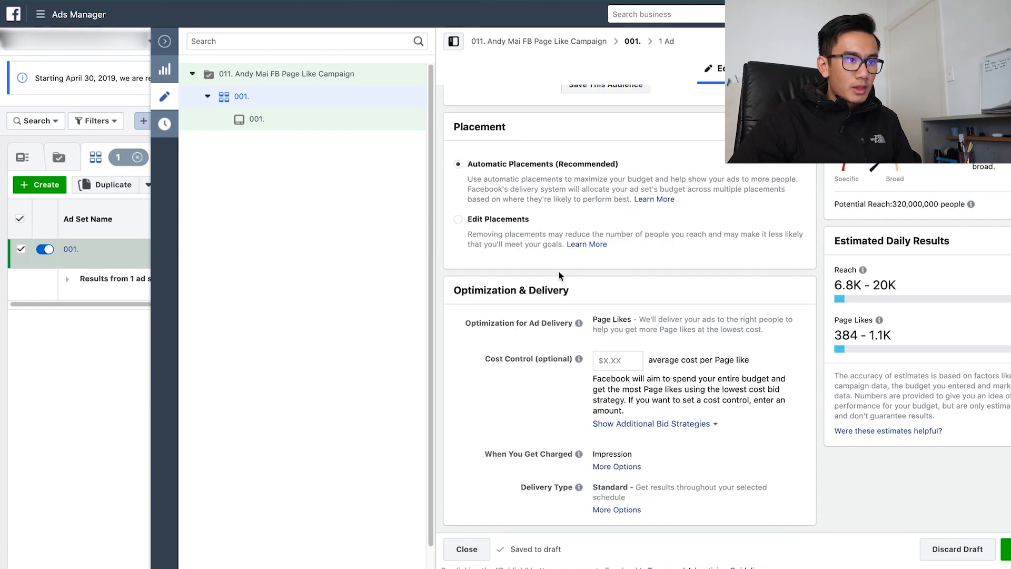
left_click(498, 218)
scroll(598, 316, "down", 3)
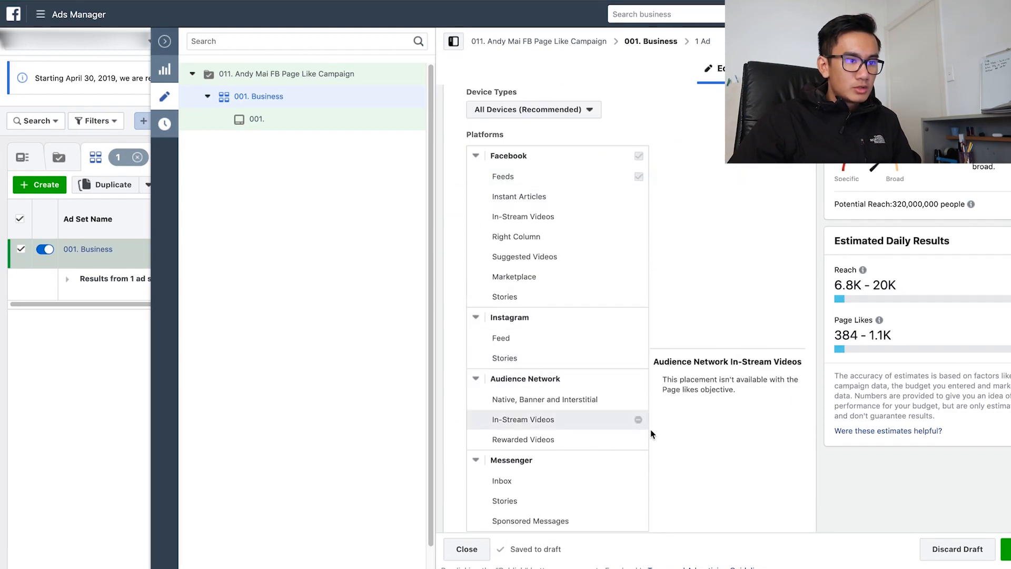
scroll(650, 429, "down", 2)
scroll(657, 418, "up", 3)
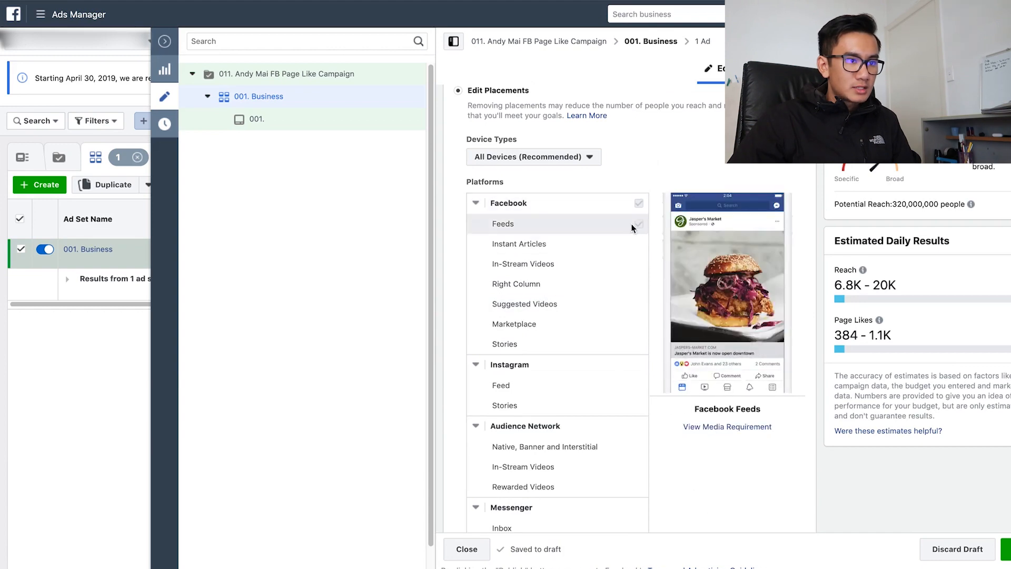
scroll(648, 295, "down", 8)
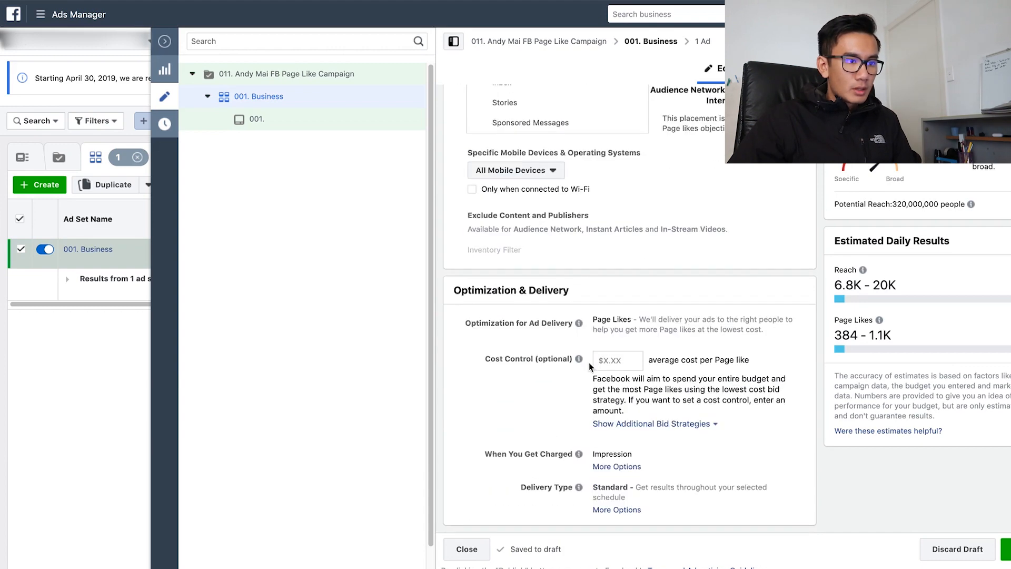
left_click(259, 130)
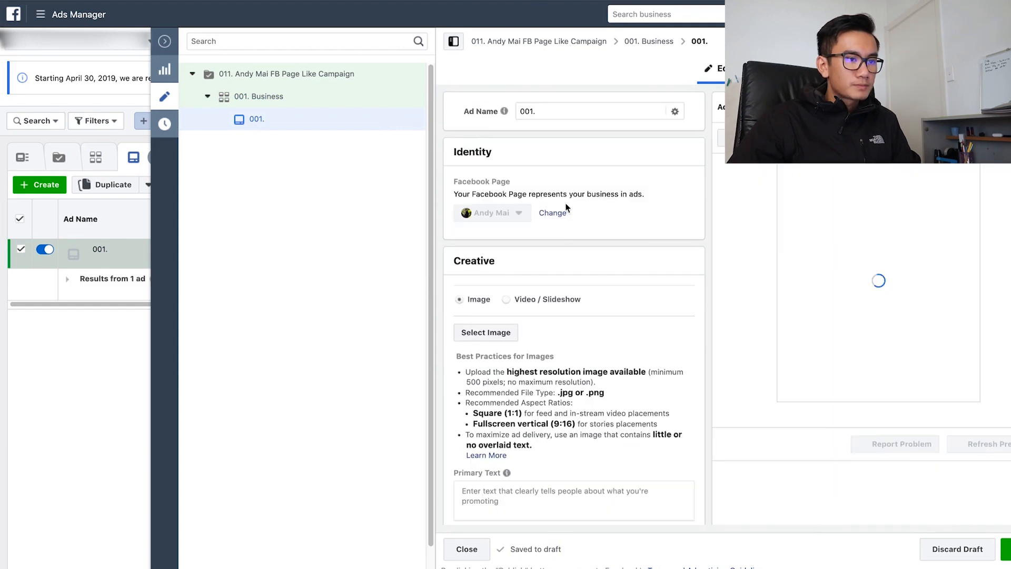
Rename ad 001. to '001. Blank' and close the editor back to the Ads table
scroll(604, 246, "down", 2)
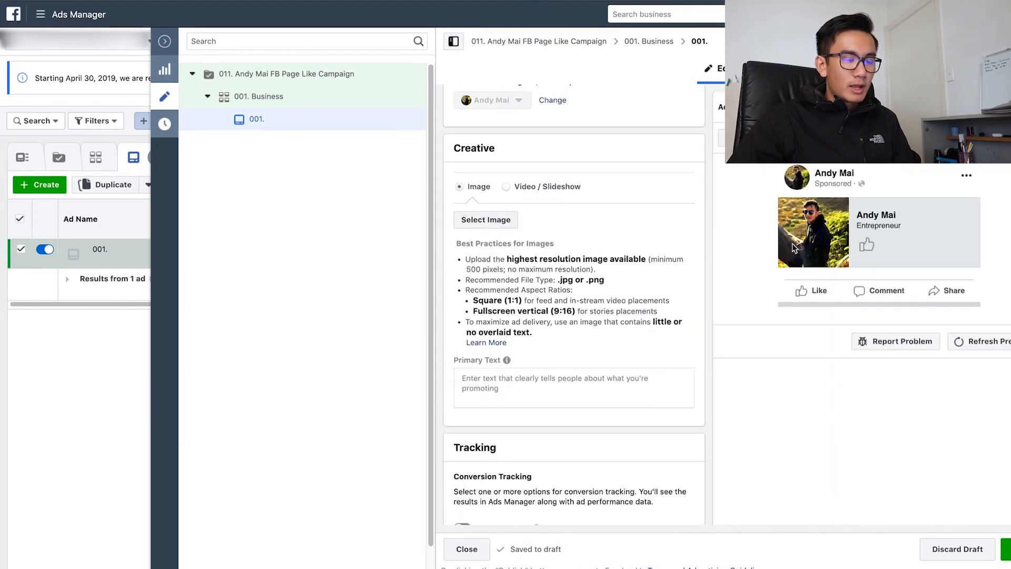
scroll(672, 290, "up", 2)
left_click(609, 118)
type("Blank")
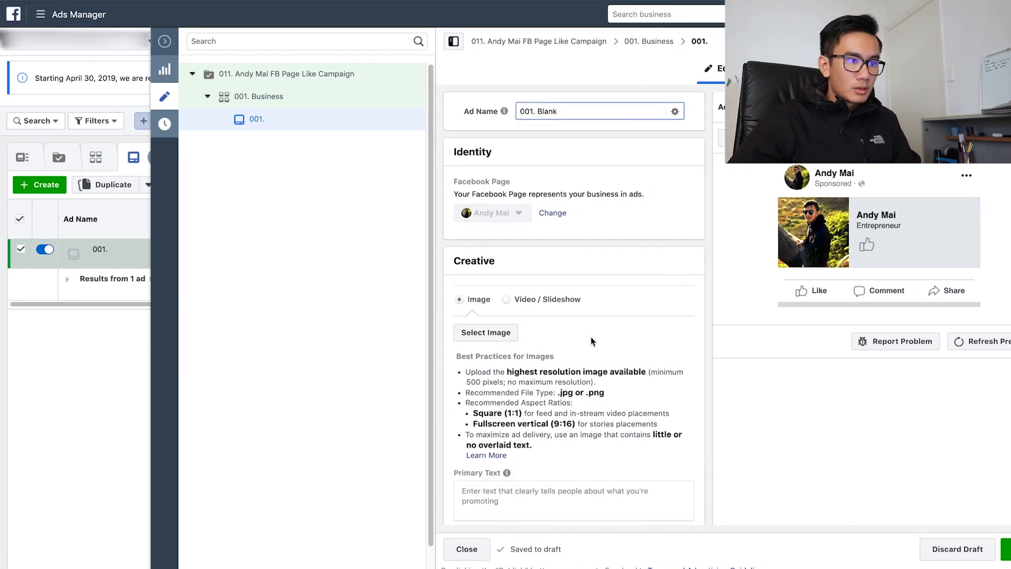
scroll(591, 338, "down", 5)
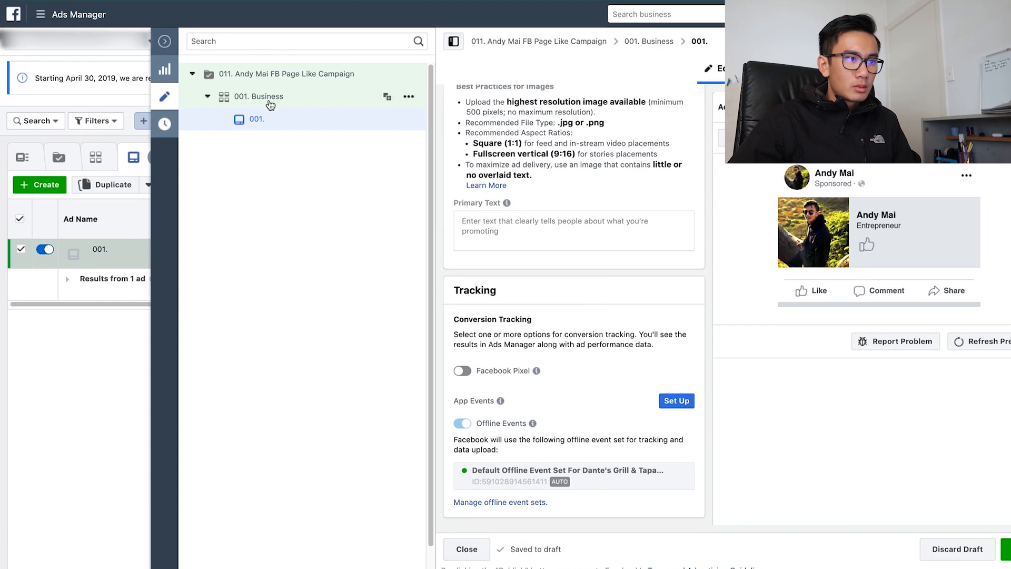
left_click(165, 47)
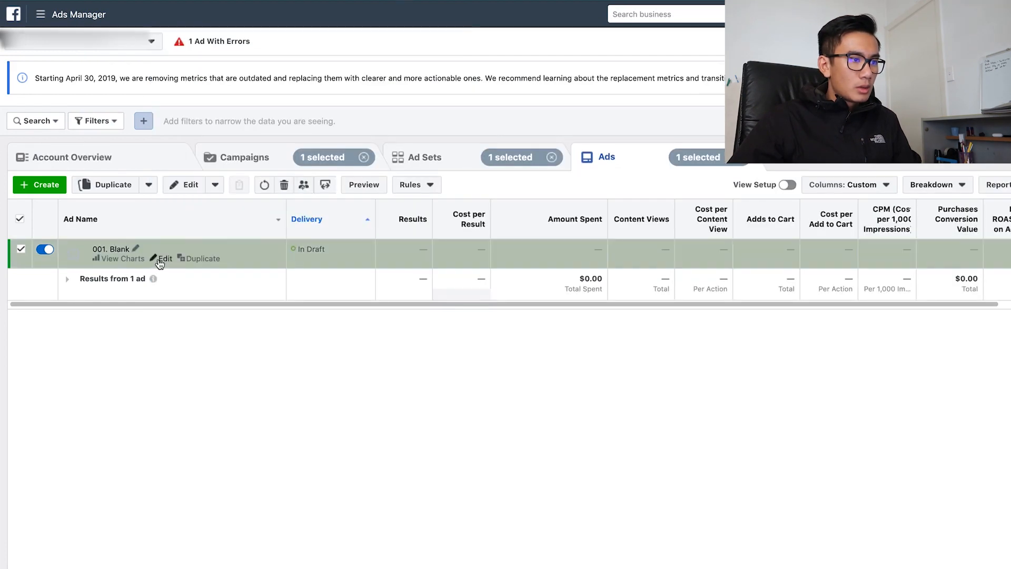
Duplicate the 001. Blank ad with the number of copies set to 3
left_click(192, 258)
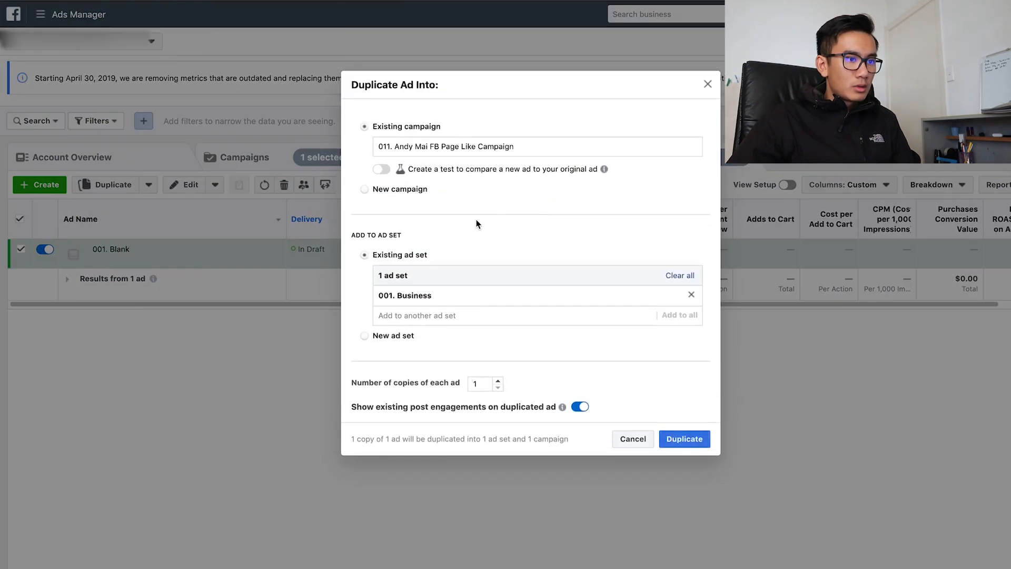
double_click(475, 383)
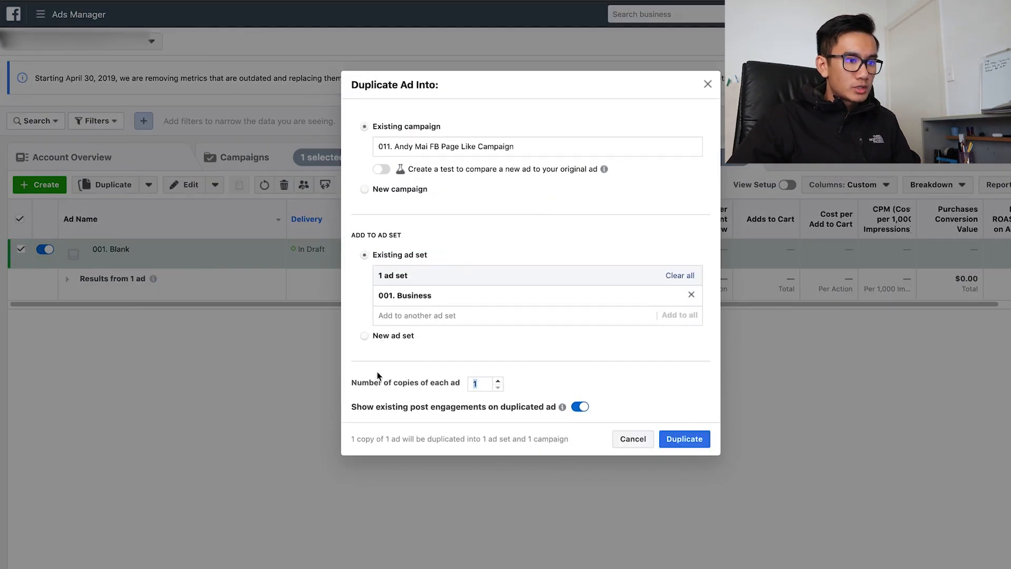
type("3")
left_click(685, 445)
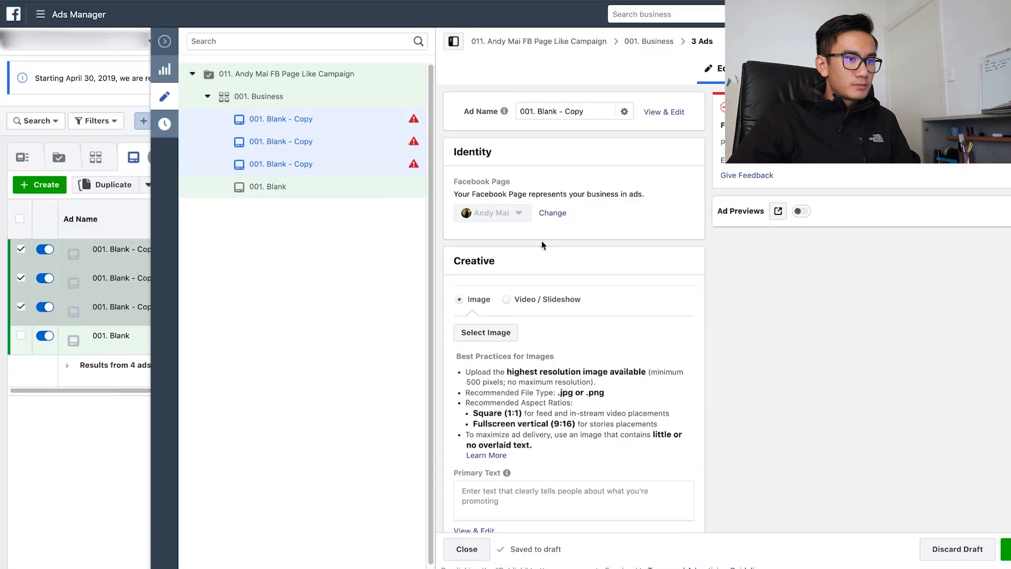
left_click(480, 342)
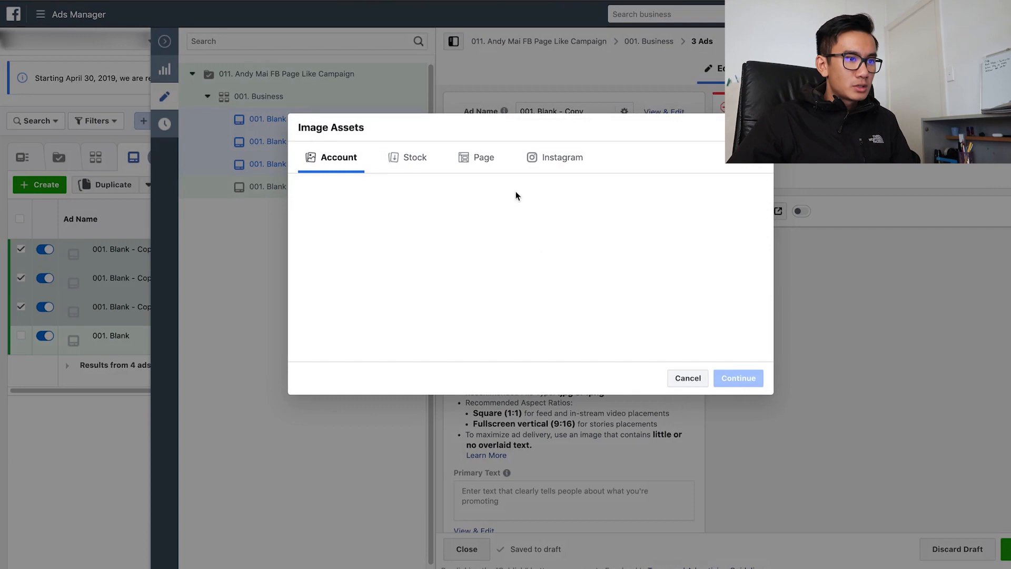
Upload Heart-large.png from Downloads and apply it to the three copied ads
left_click(715, 189)
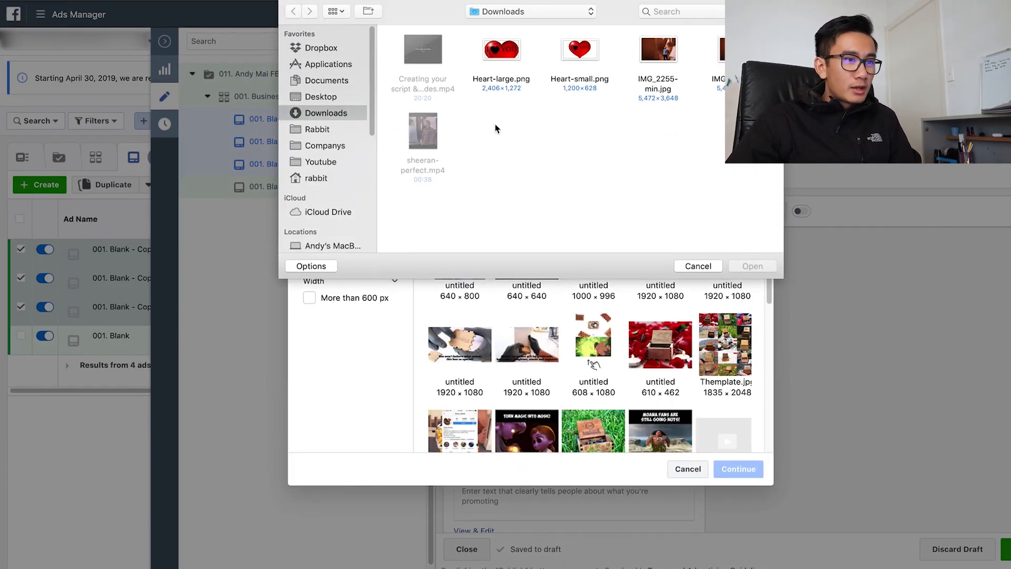
double_click(502, 50)
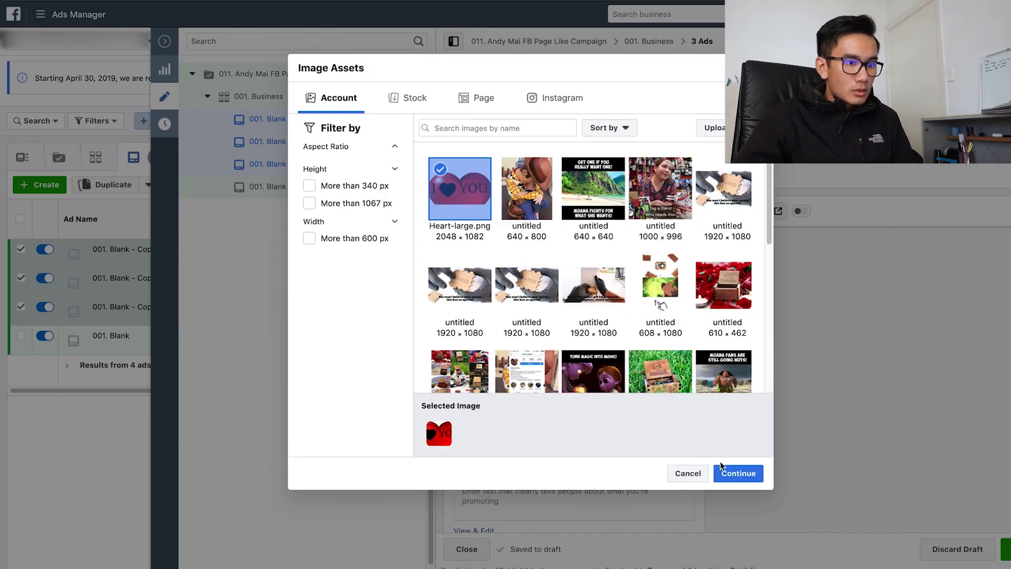
left_click(740, 474)
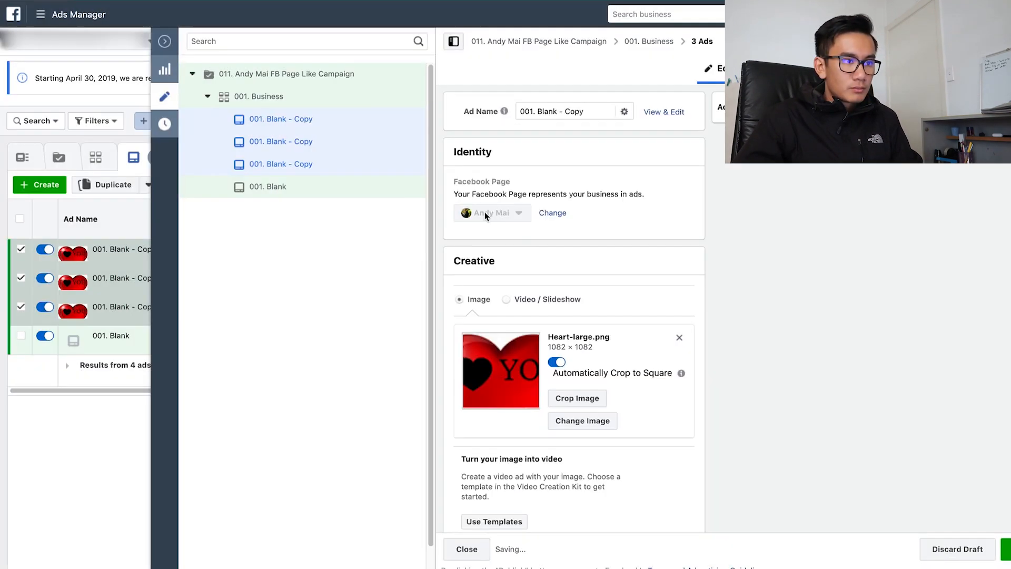
Paste the primary text 'Like to share the feeling?' into the ads and turn on ad previews
left_click(542, 383)
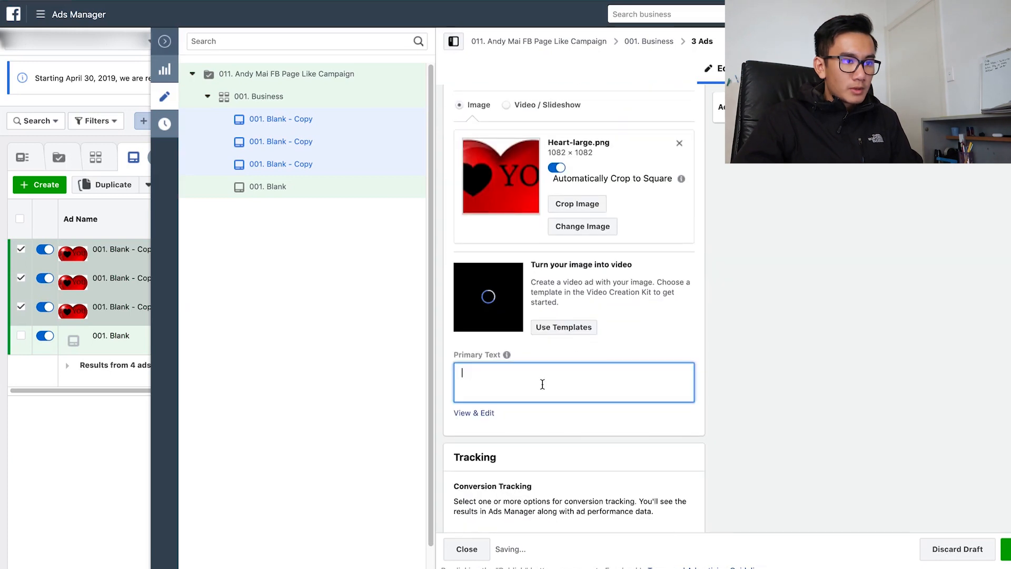
type("Like to share the feeling?")
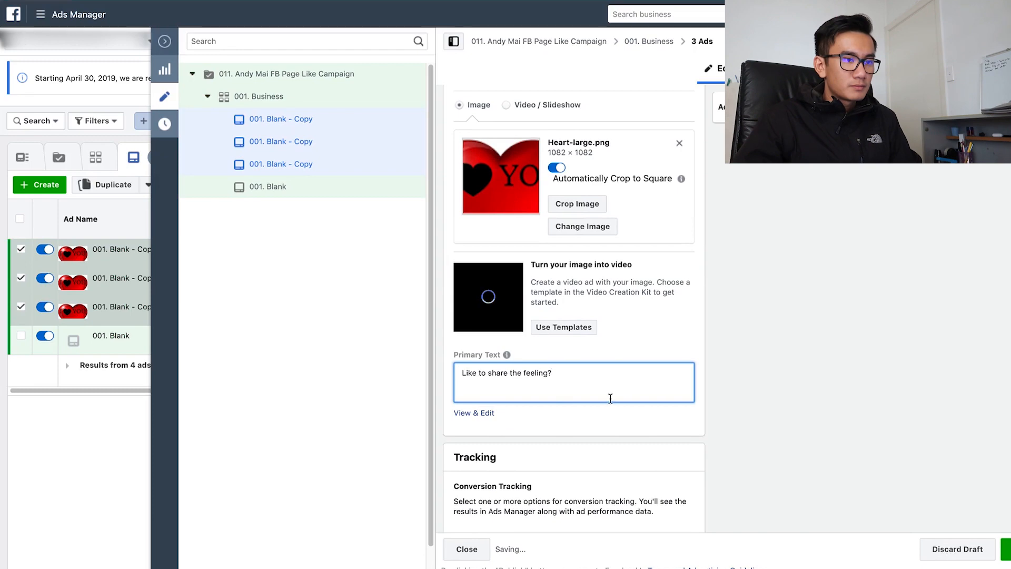
scroll(781, 149, "down", 1)
left_click(800, 108)
scroll(666, 377, "up", 5)
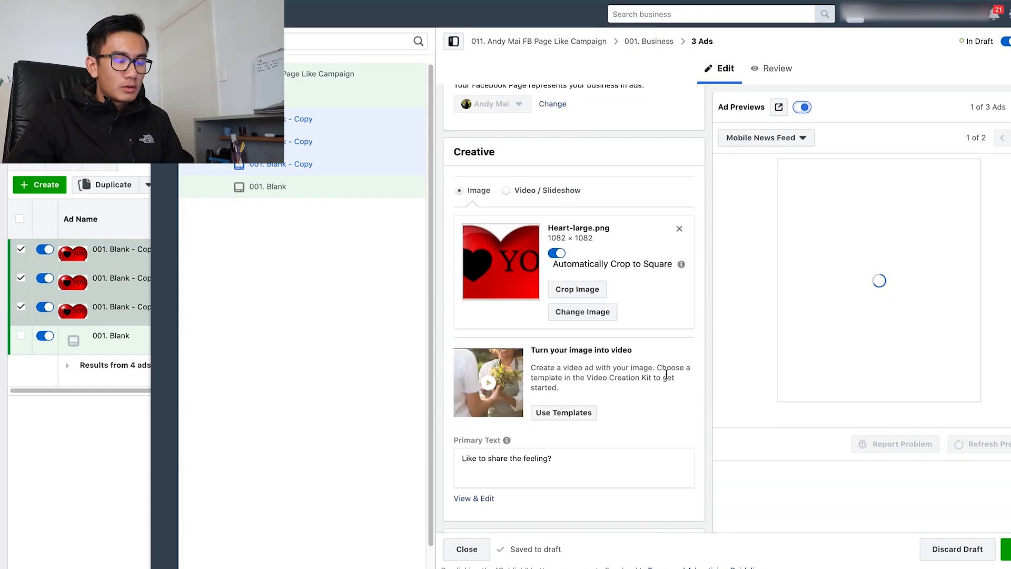
Set the heart image to Original 2048 × 1082 with square auto-cropping turned off
left_click(578, 397)
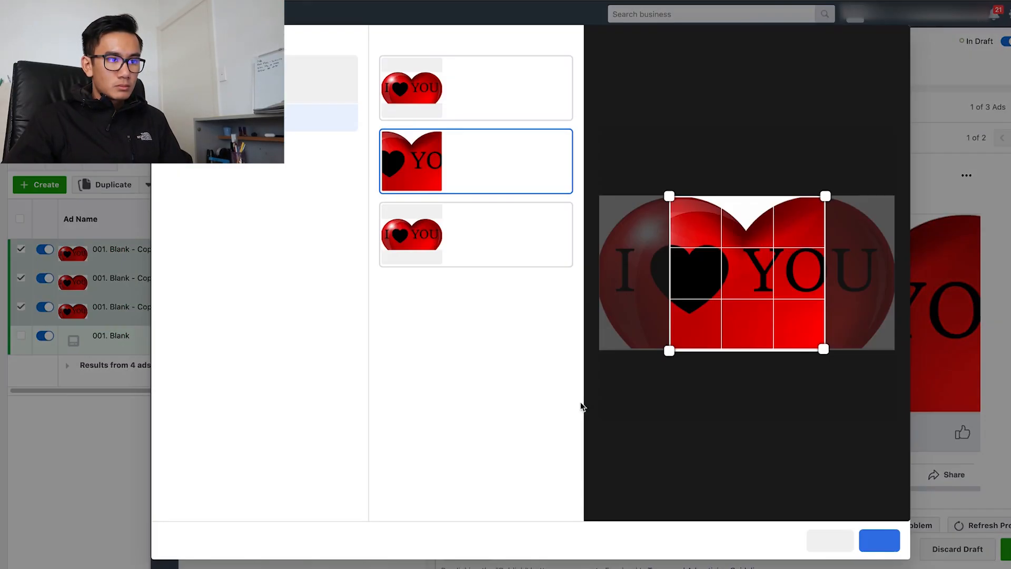
left_click(554, 87)
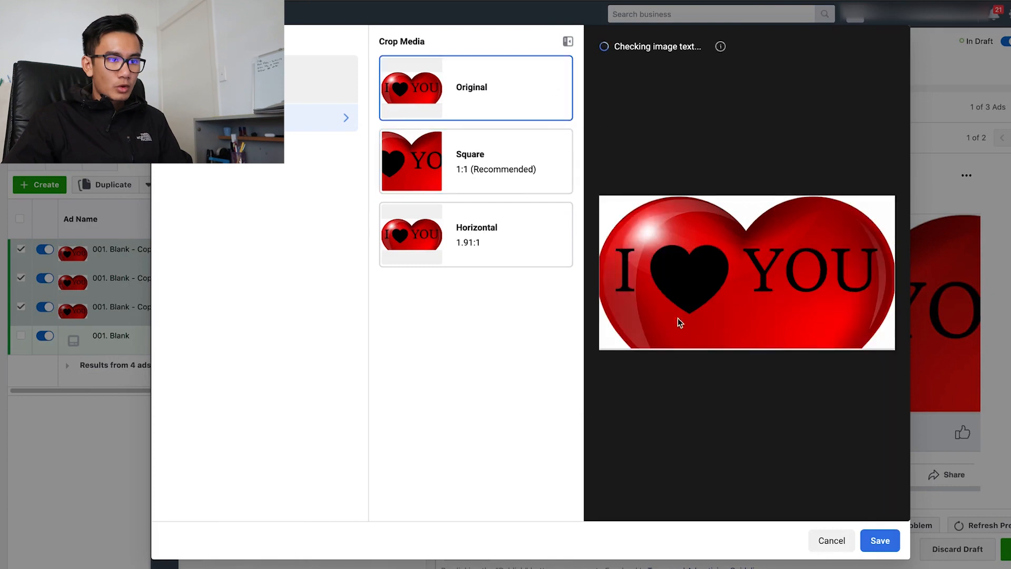
left_click(870, 548)
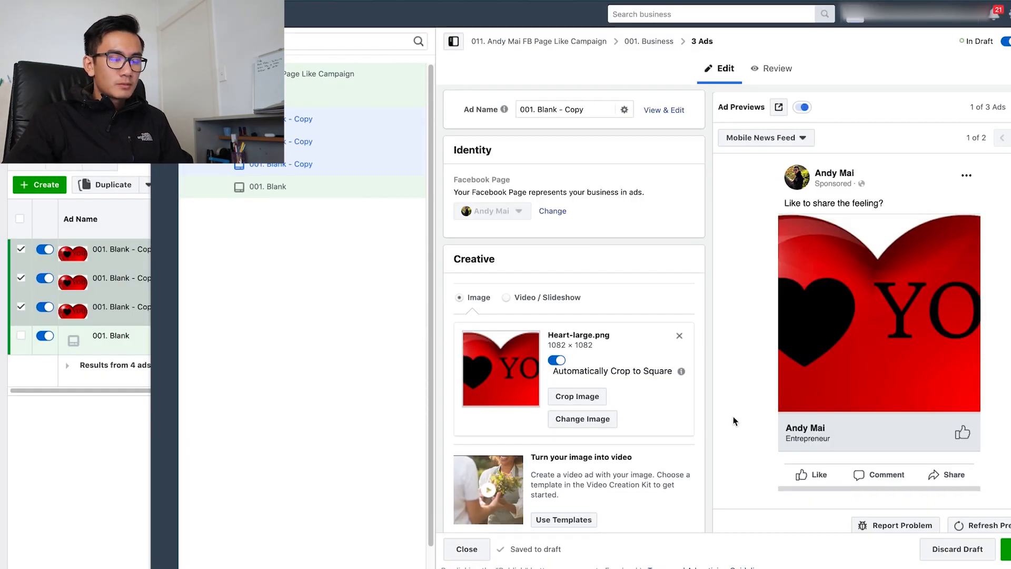
left_click(557, 360)
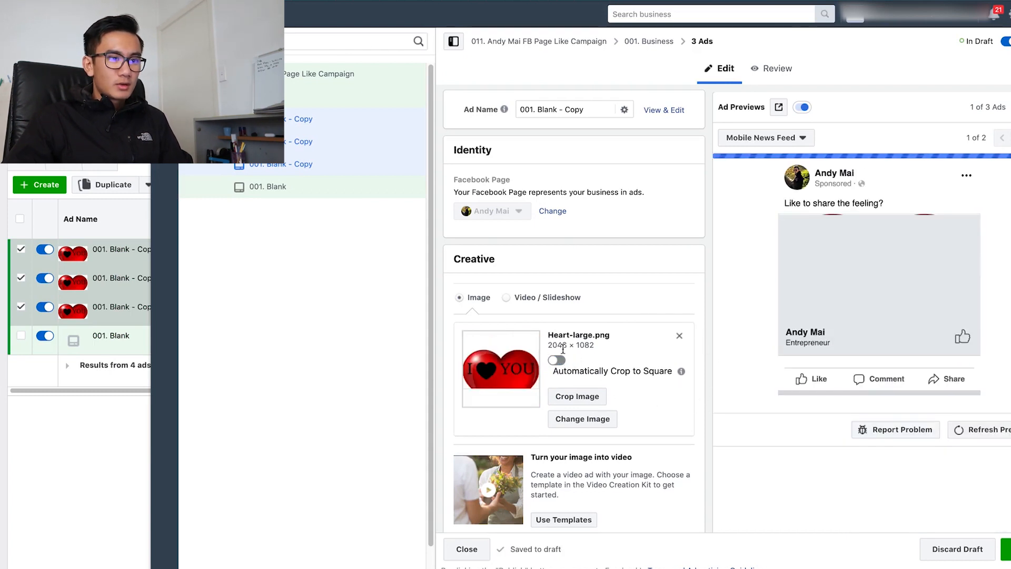
scroll(535, 427, "down", 3)
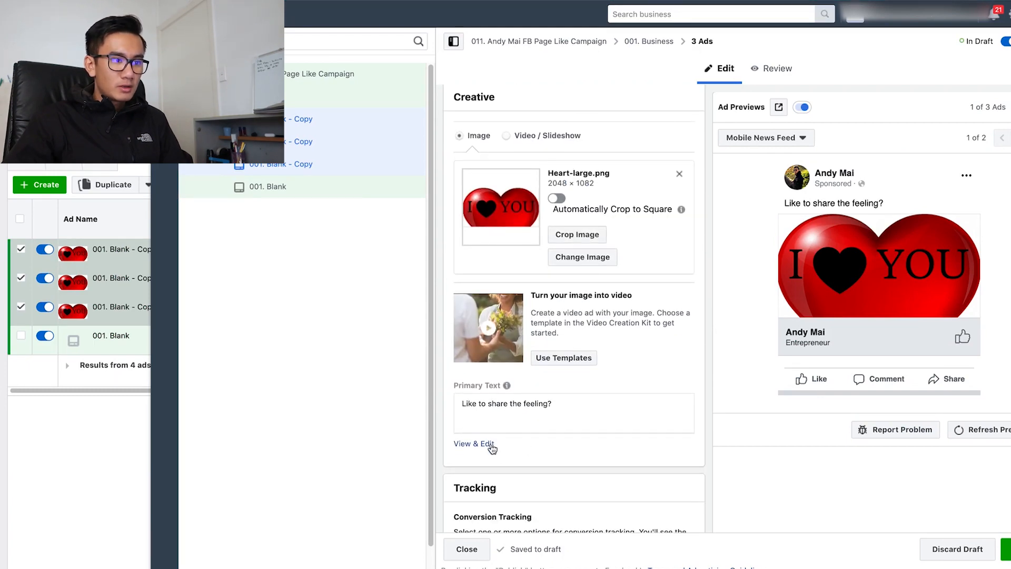
left_click(486, 444)
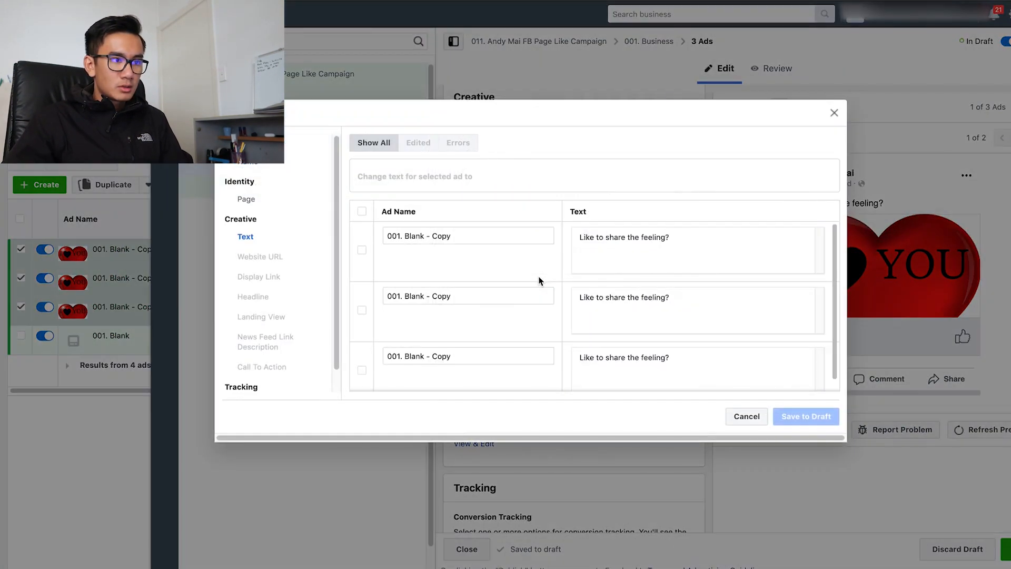
left_click(837, 117)
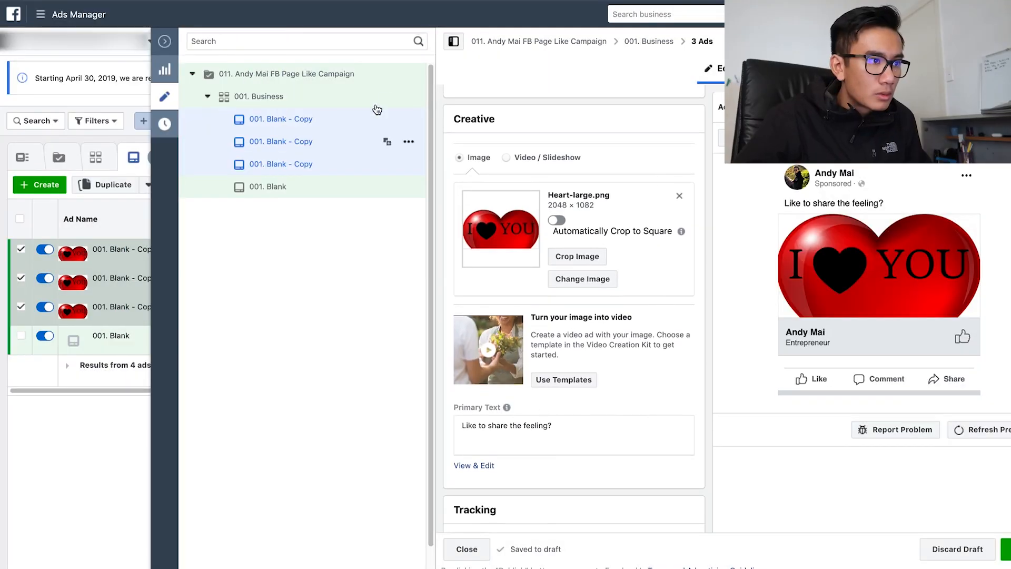
left_click(292, 127)
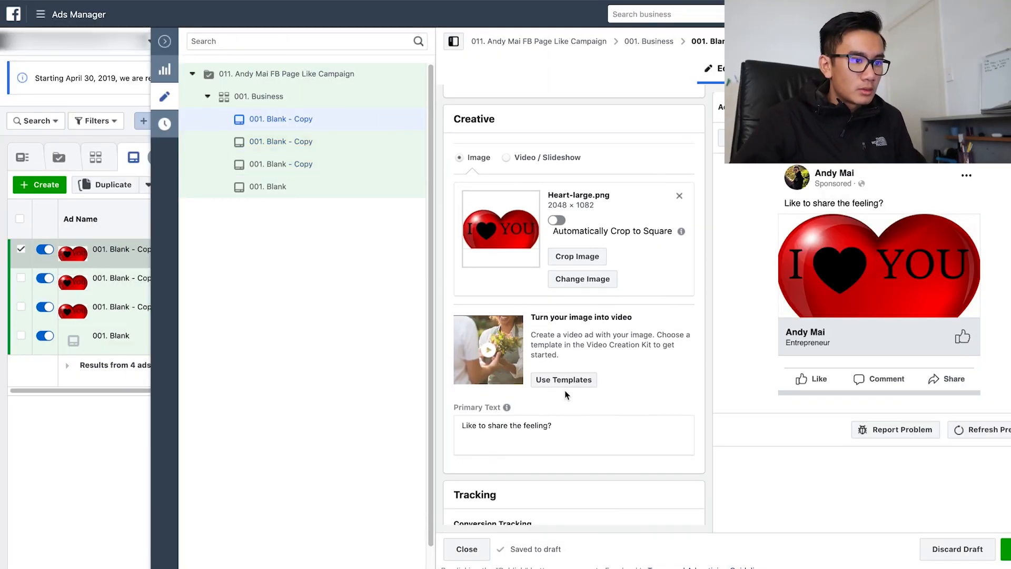
left_click_drag(585, 112, 541, 113)
Rename the first copied ad to '001. Big Heart'
key("BackSpace")
key("BackSpace")
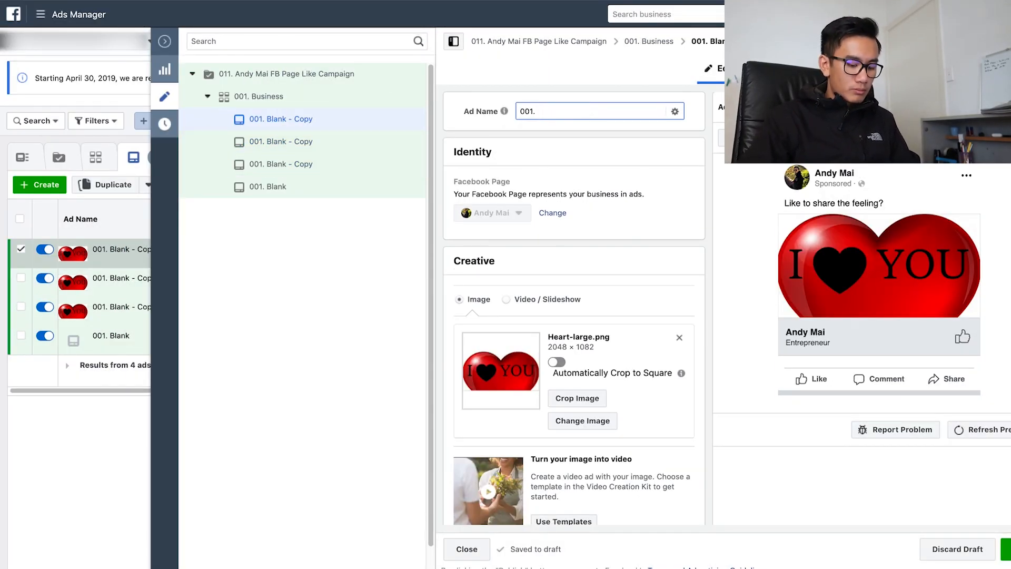
type("Big Heart")
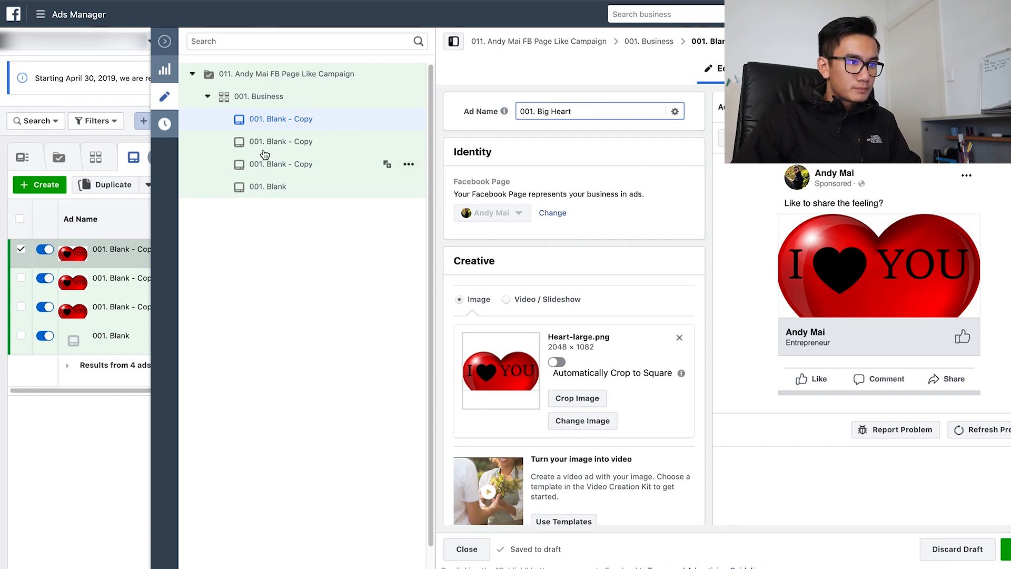
key("Return")
Upload Heart-small.png and use it as the second copied ad's image
left_click(286, 143)
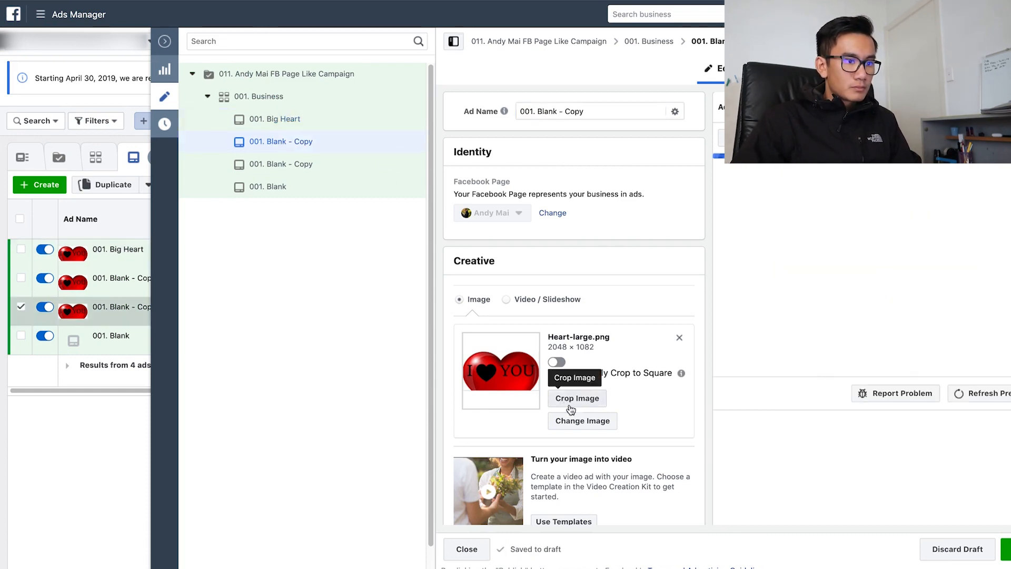
left_click(579, 420)
left_click(711, 127)
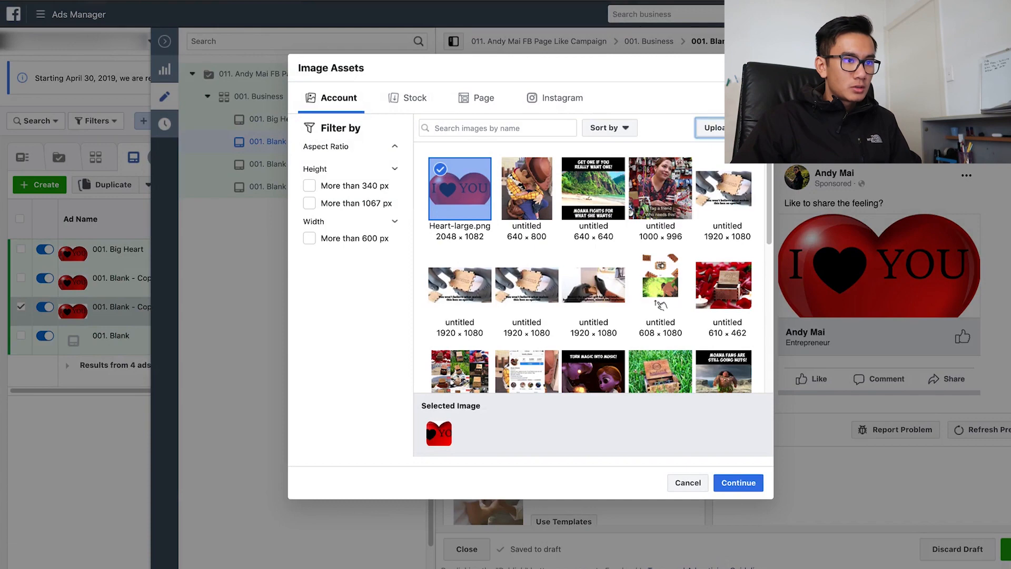
left_click(579, 50)
double_click(579, 50)
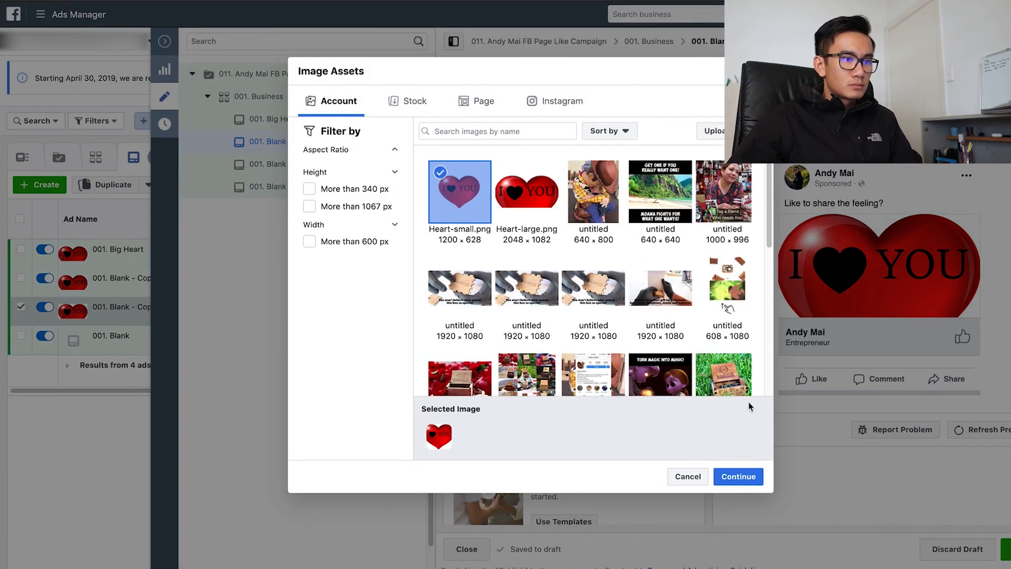
left_click(731, 478)
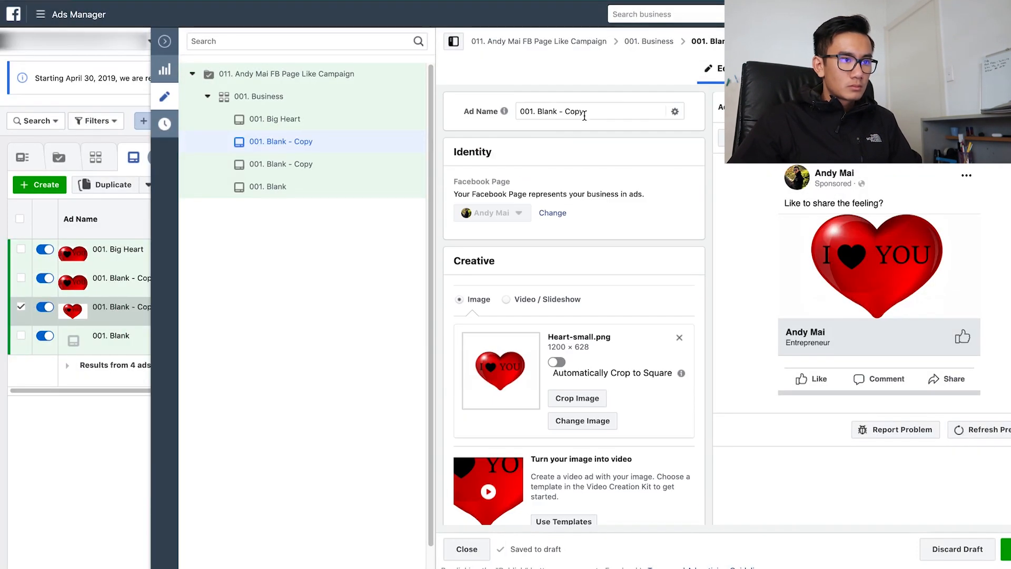
Rename the second copied ad to '001. Small Heart'
left_click_drag(585, 115, 547, 113)
key("BackSpace")
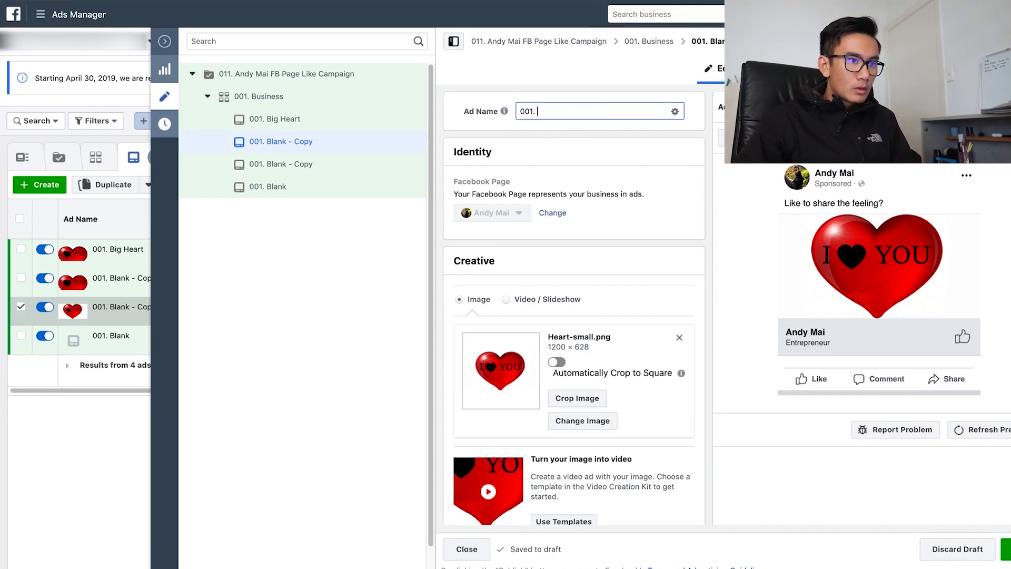
type("Small Heart")
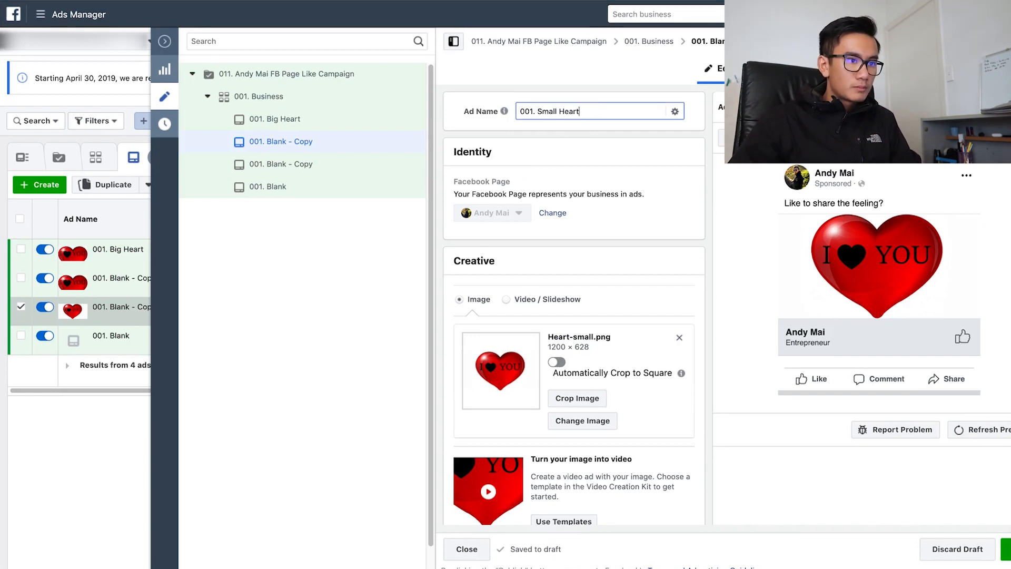
key("Return")
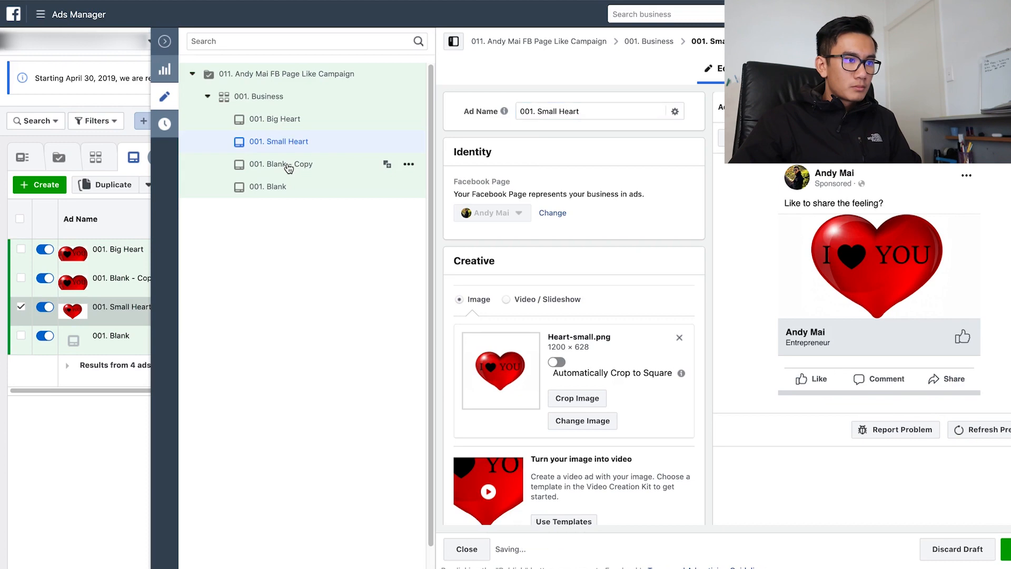
Upload the IMG_2255.jpg canyon photo as the third copied ad's image
left_click(288, 165)
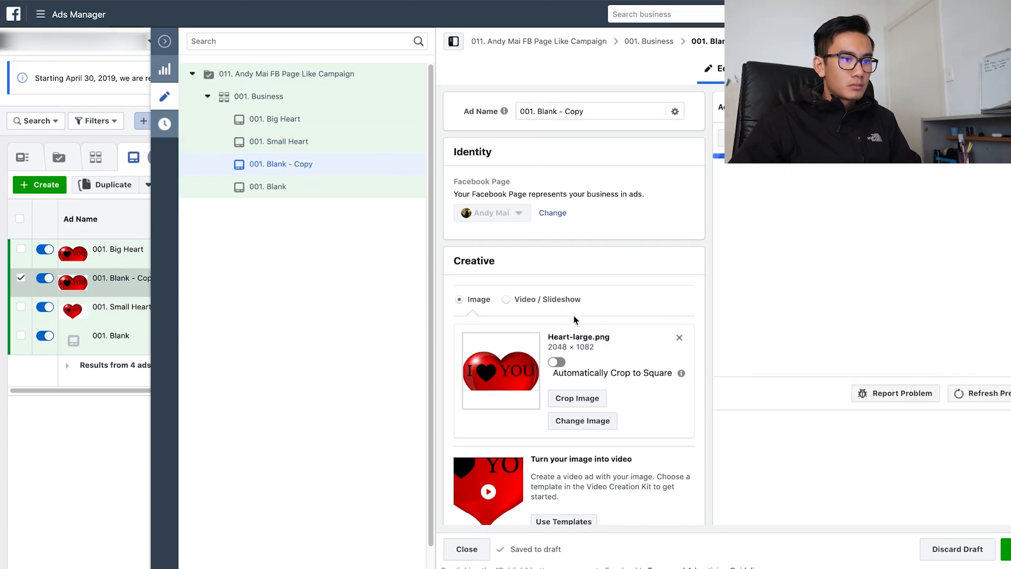
scroll(575, 319, "down", 3)
left_click(582, 285)
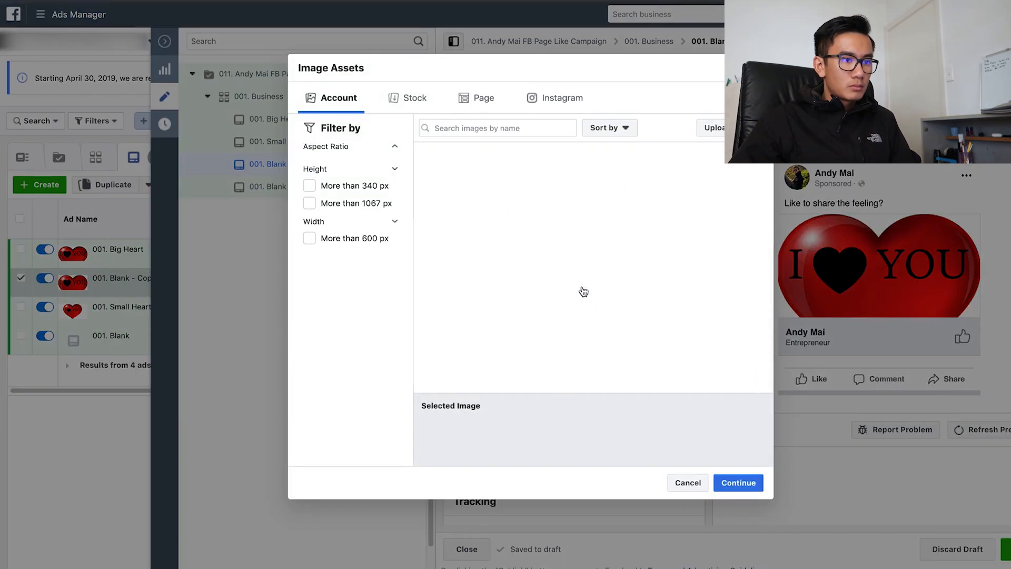
left_click(715, 130)
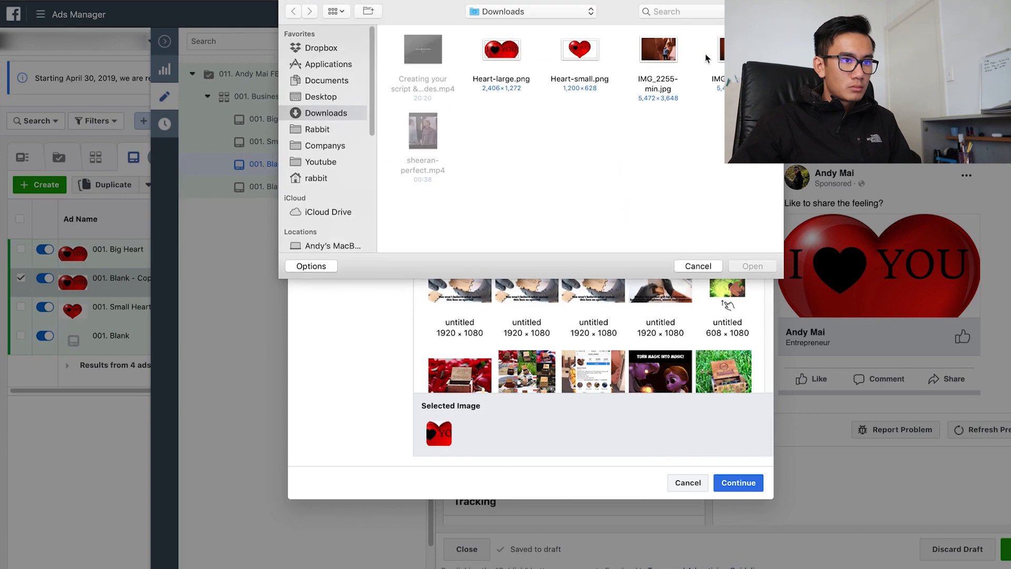
double_click(721, 58)
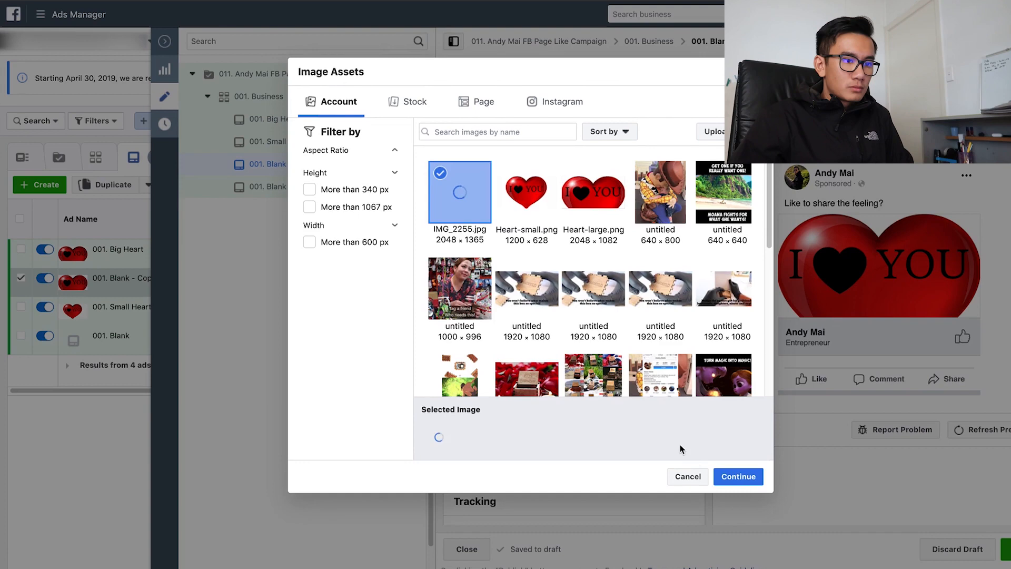
left_click(748, 480)
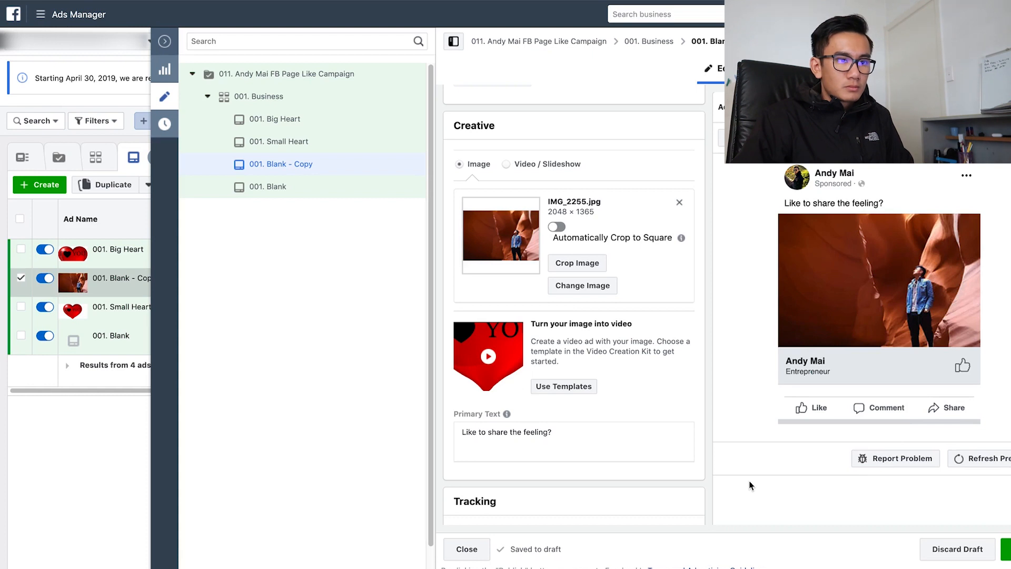
Rename the canyon ad to '001. Antelope Canyons' and return to the ads table
scroll(632, 343, "up", 3)
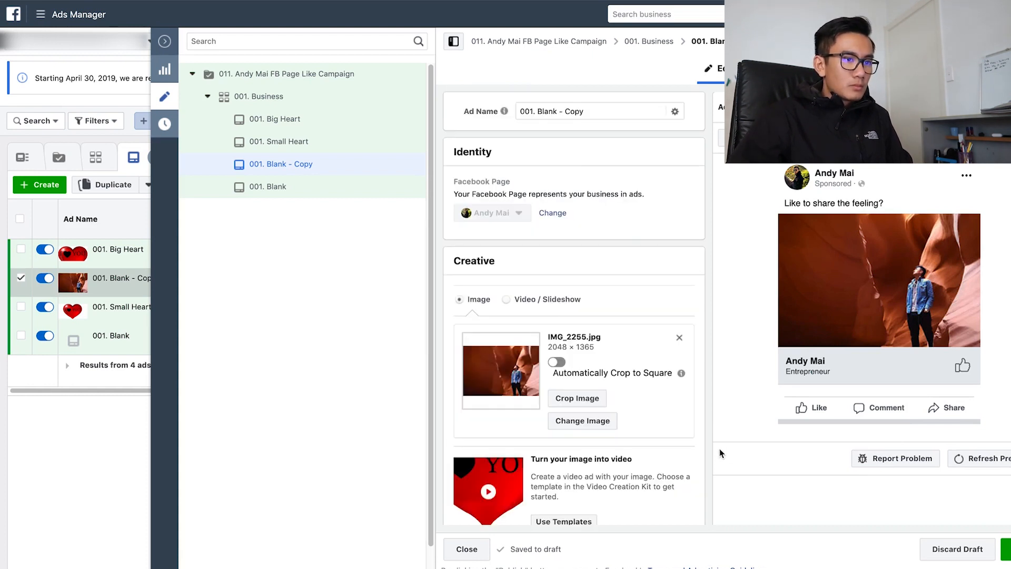
left_click_drag(586, 116, 541, 115)
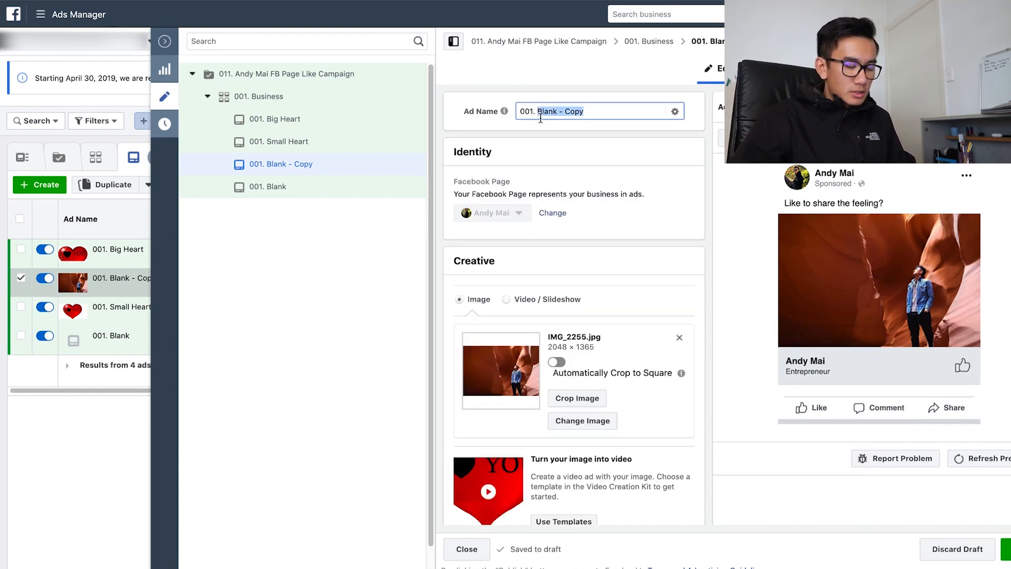
type("Antelope Canyons")
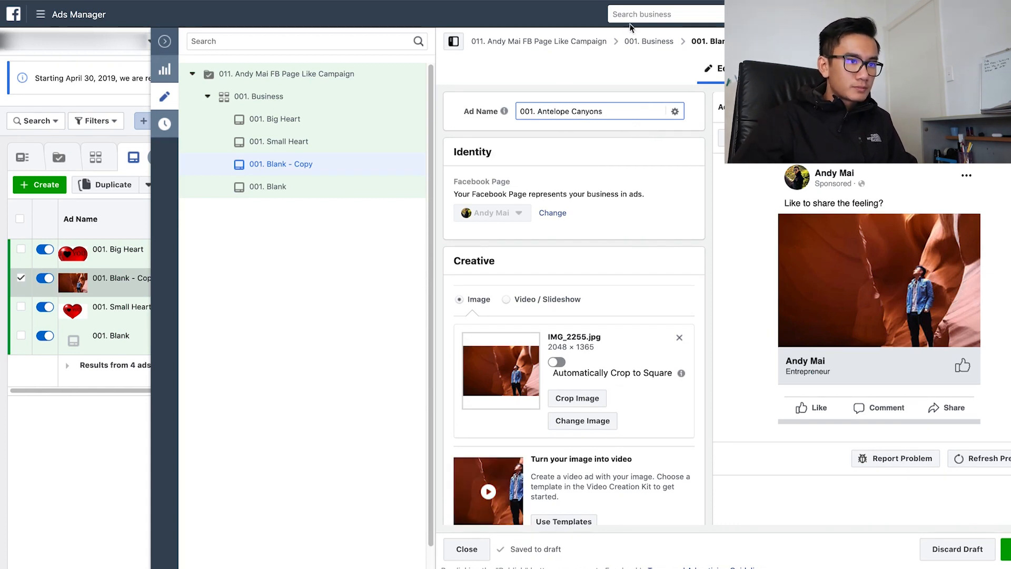
key("Return")
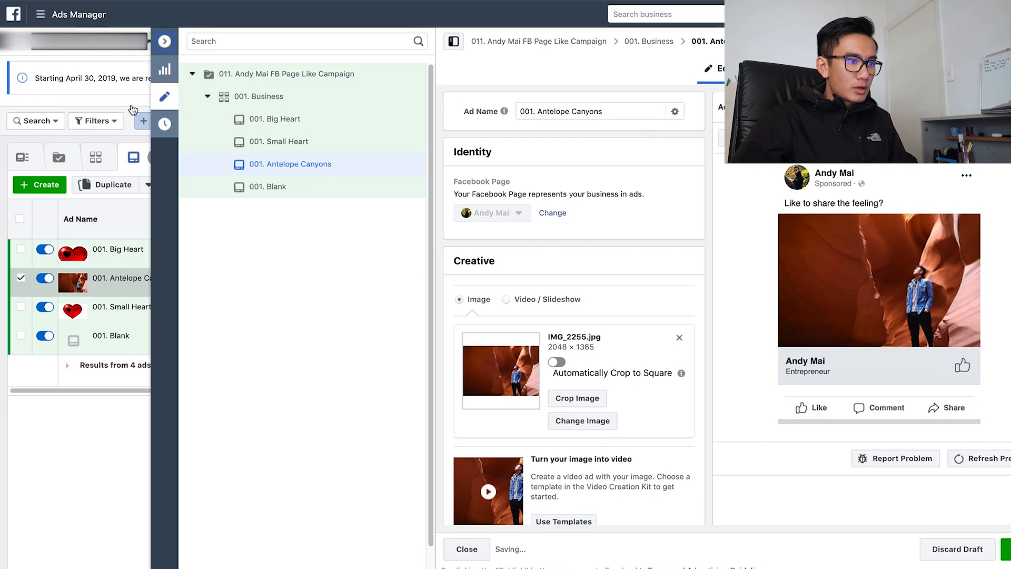
left_click(164, 41)
Duplicate the Antelope Canyons ad into the 001. Business ad set
left_click(189, 289)
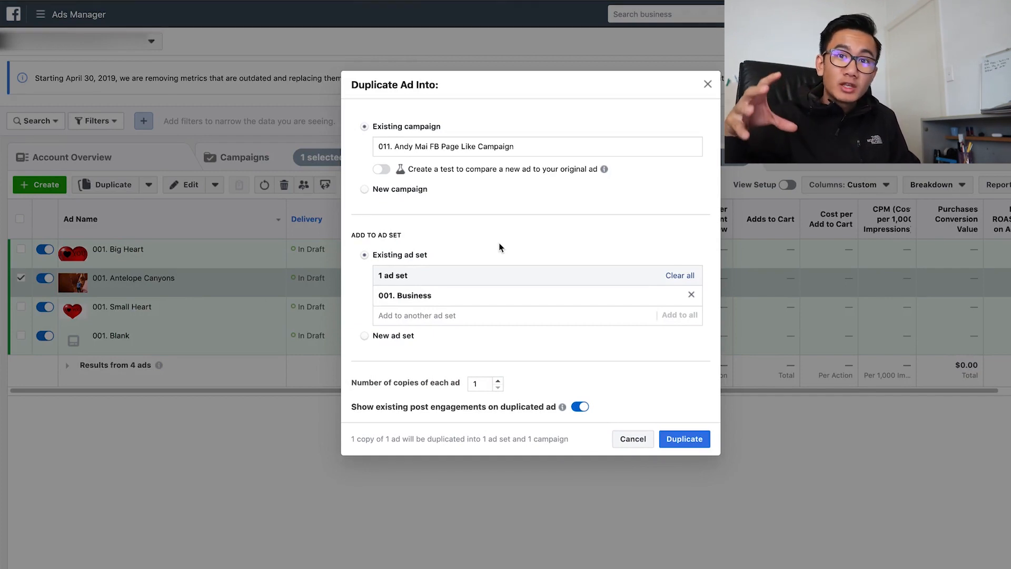
mouse_move(529, 398)
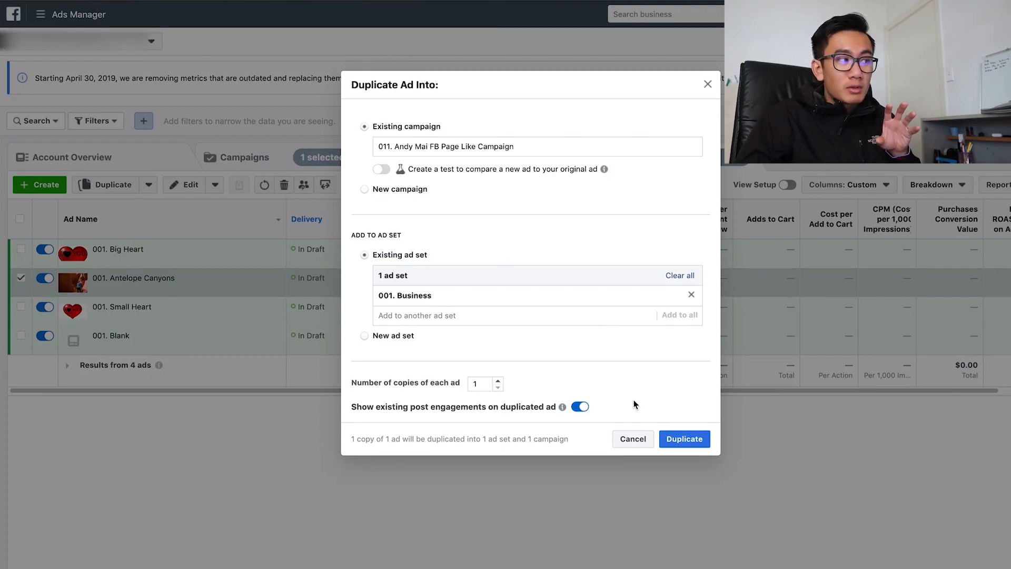
left_click(682, 439)
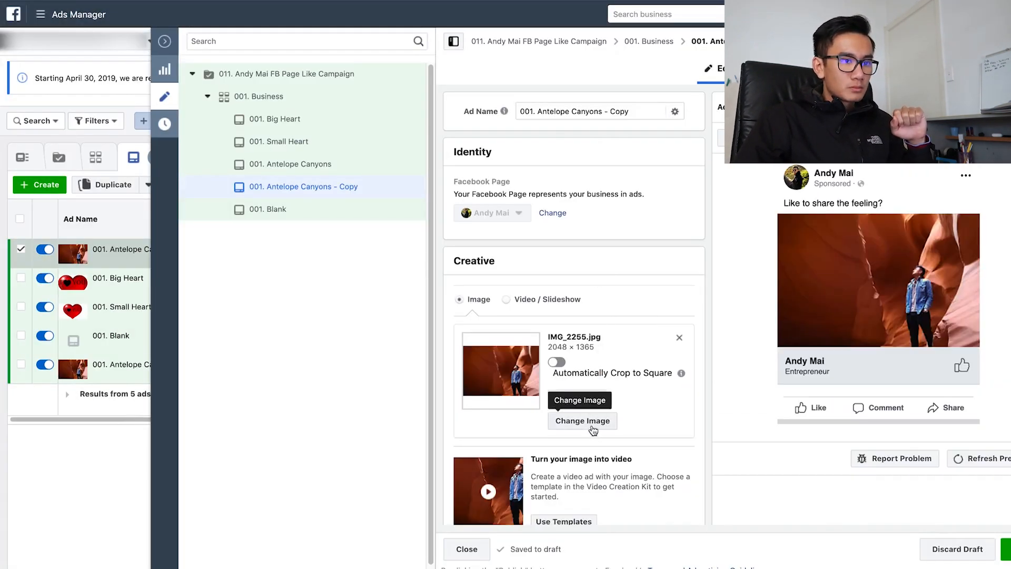
Upload the IMG_2161.JPG helicopter photo as the copy's image
left_click(592, 425)
left_click(714, 134)
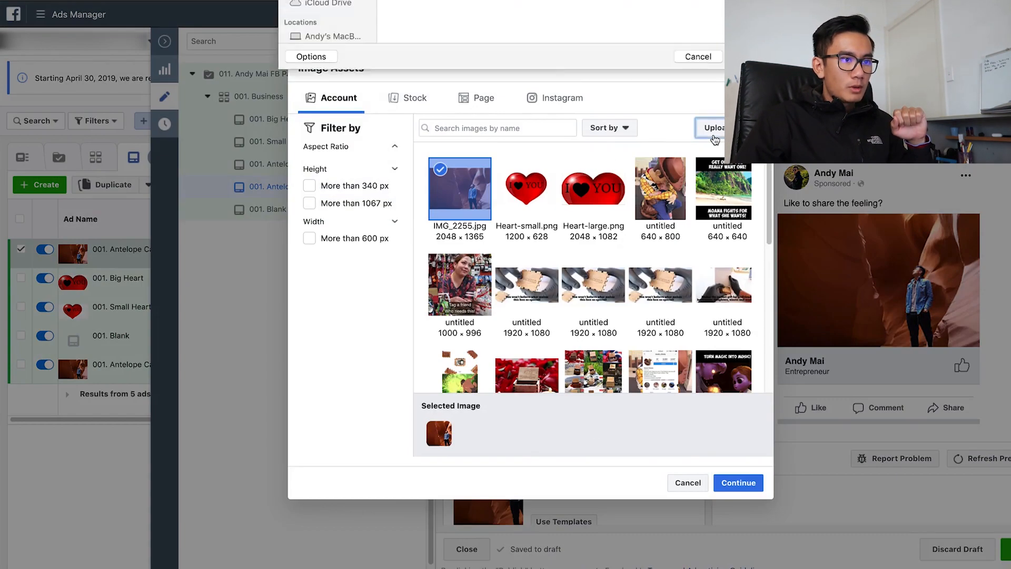
left_click(423, 136)
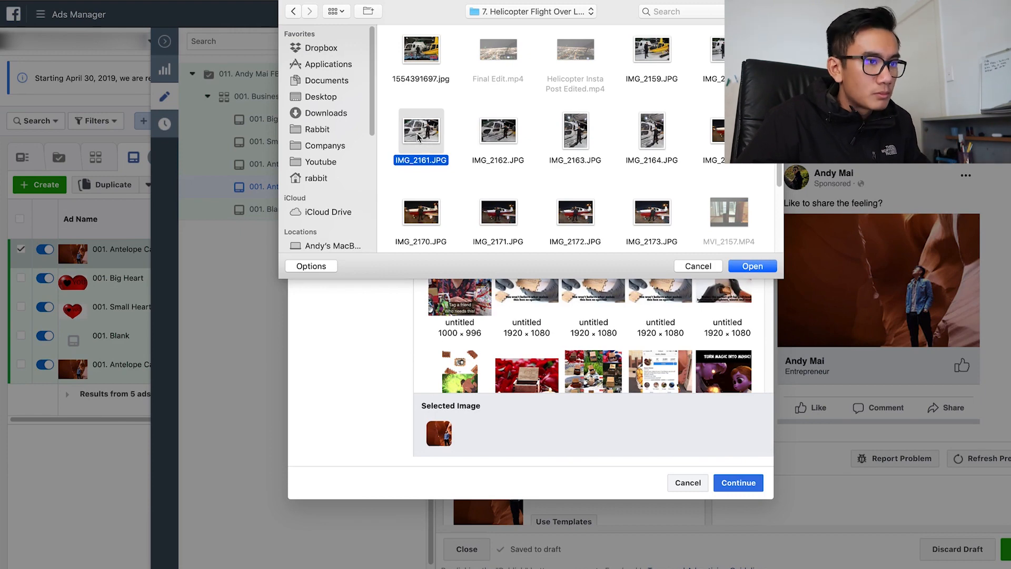
key("space")
key("space")
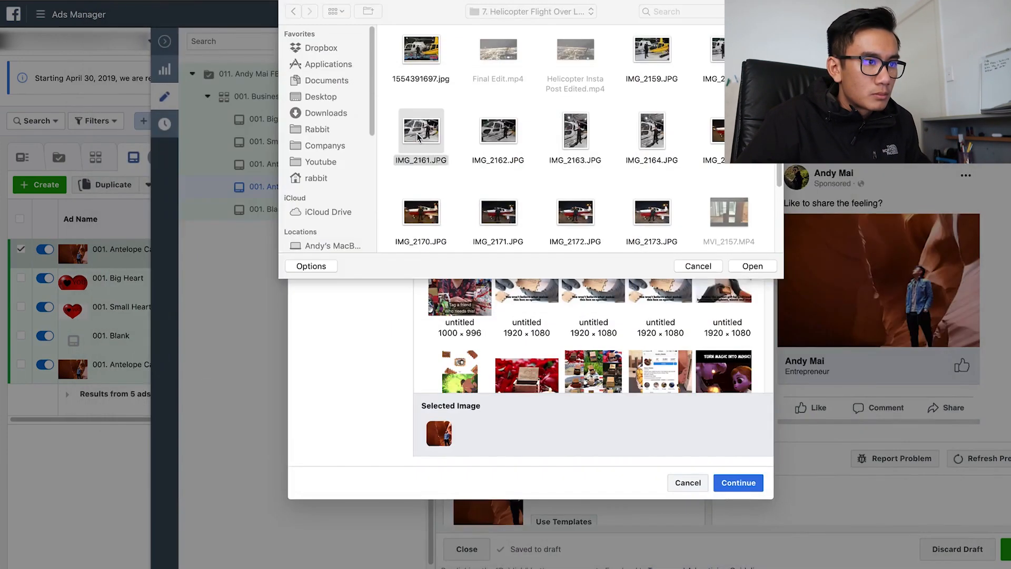
key("Escape")
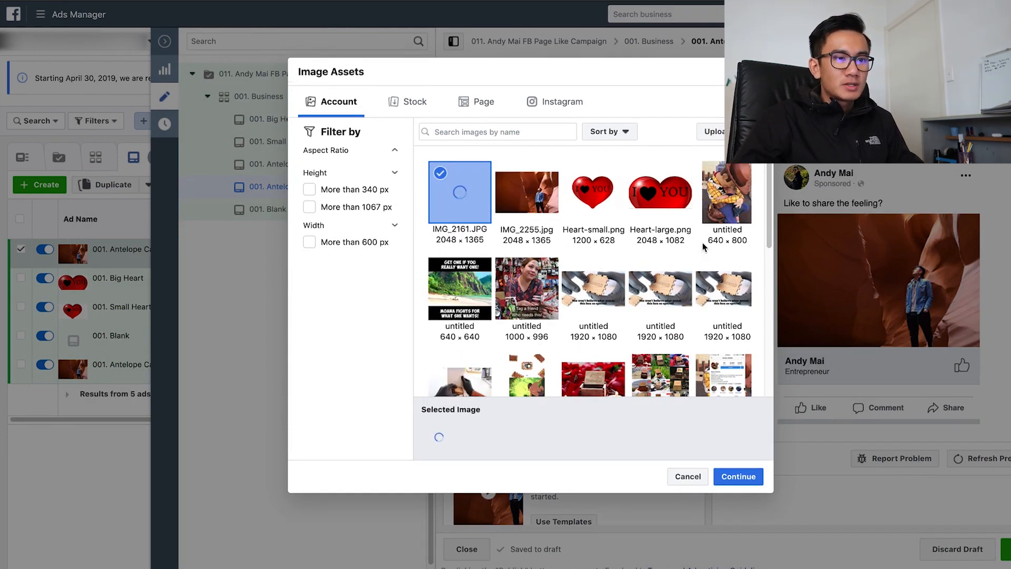
left_click(739, 476)
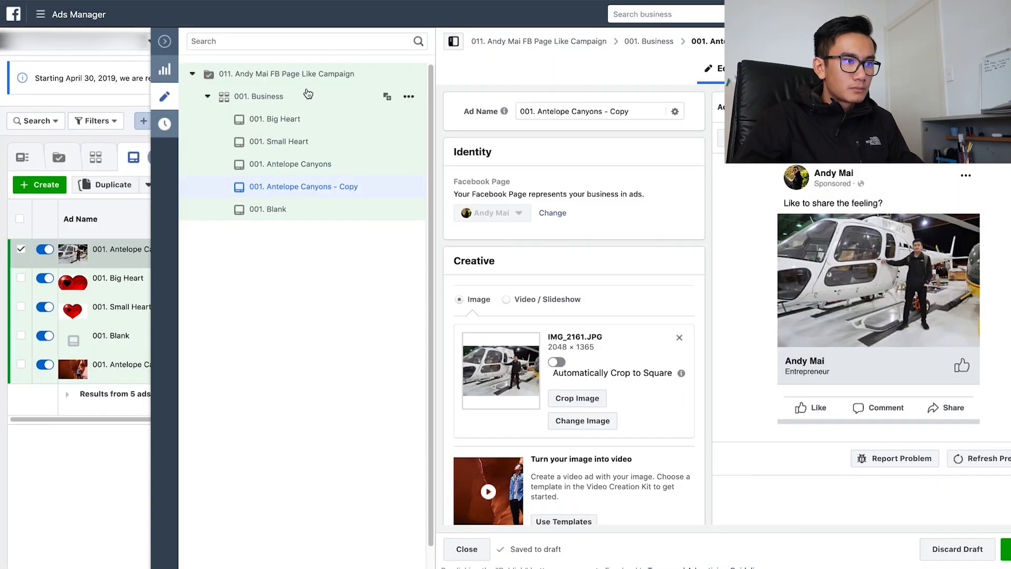
Duplicate both the Antelope Canyons and helicopter ads together
left_click(170, 45)
left_click(22, 365)
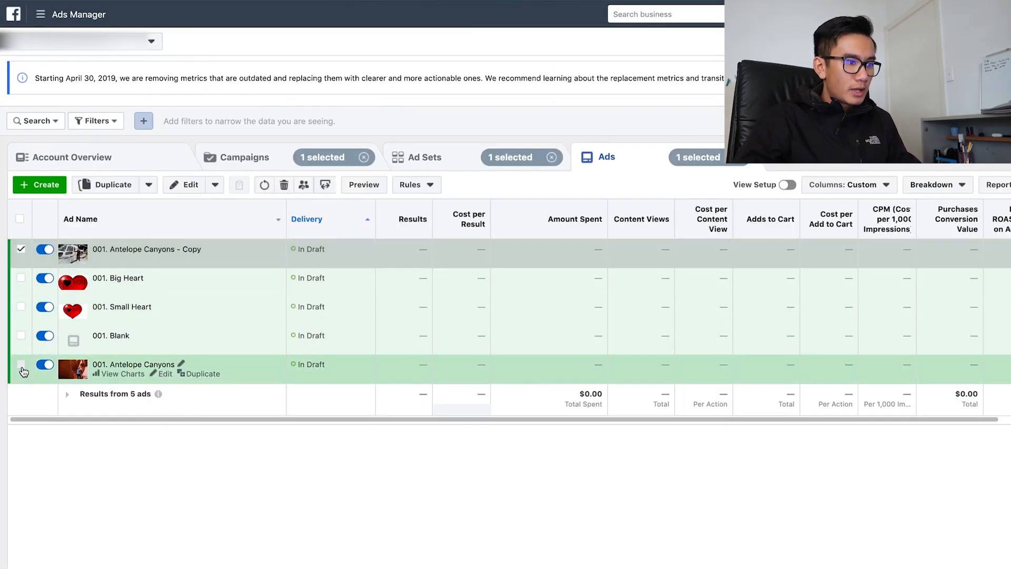
left_click(117, 193)
left_click(670, 449)
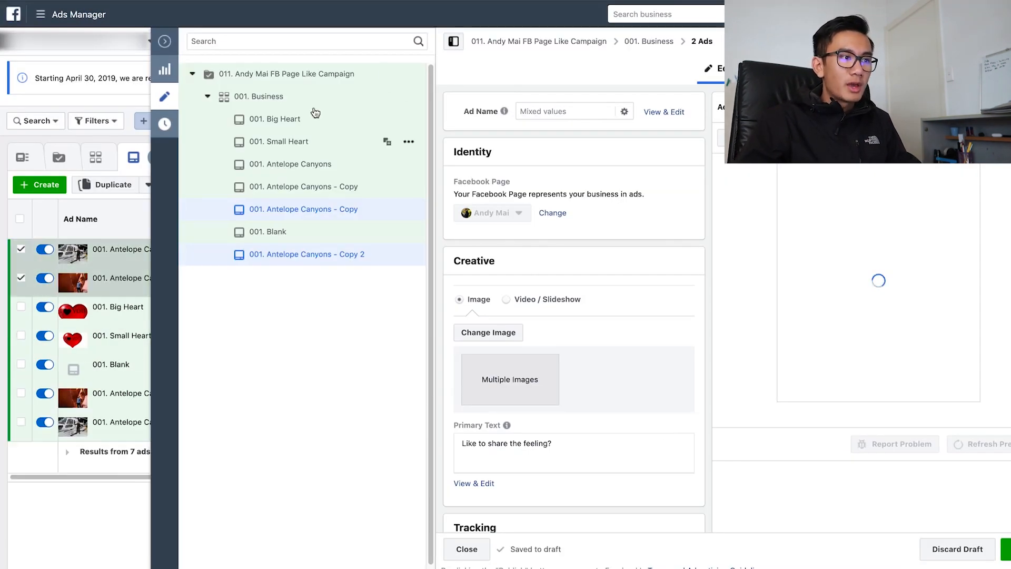
Rename the original helicopter copy to '001. Helicopter'
left_click(164, 41)
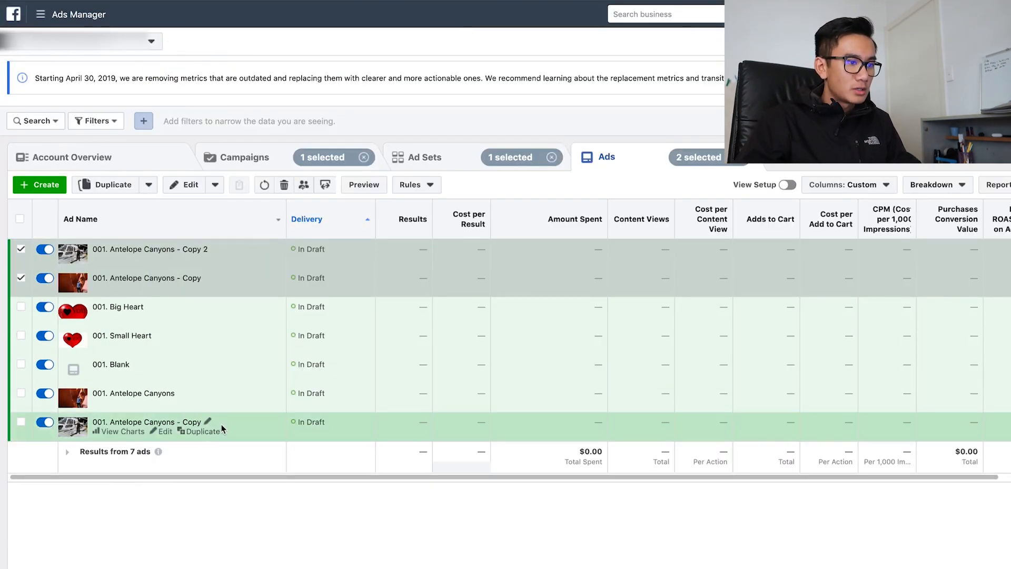
left_click(210, 423)
left_click_drag(201, 450, 93, 448)
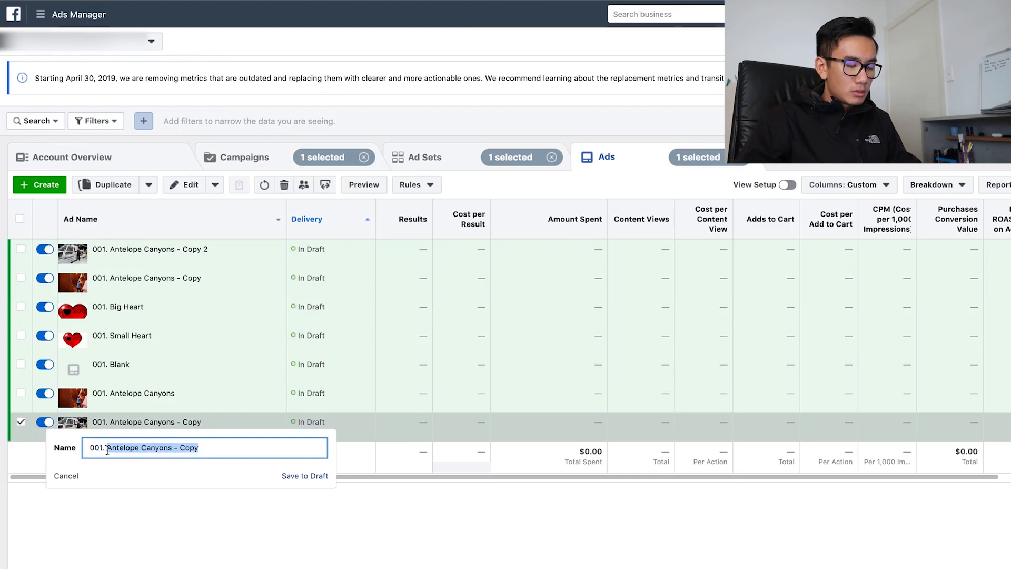
type("Helicopter")
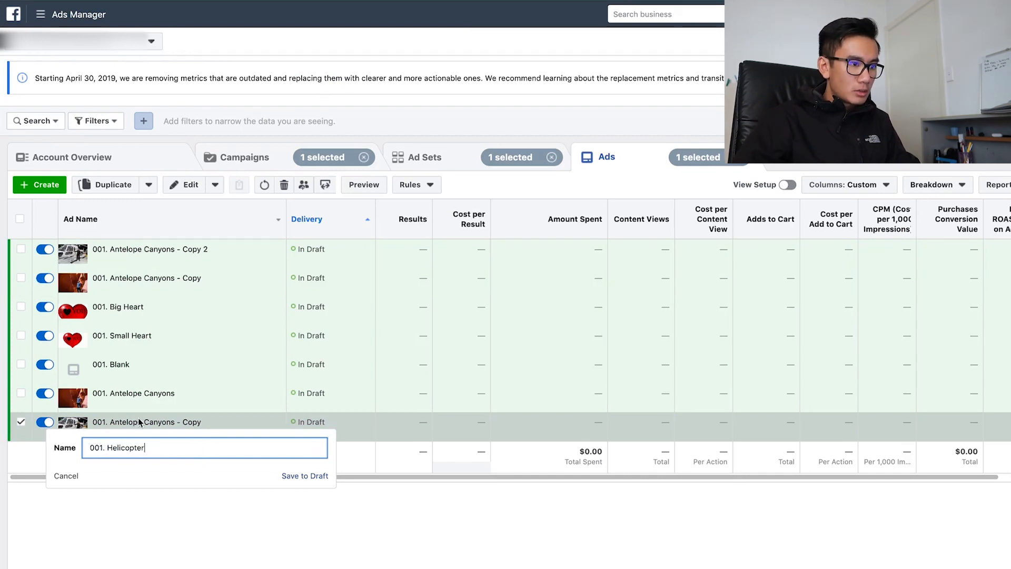
left_click(325, 476)
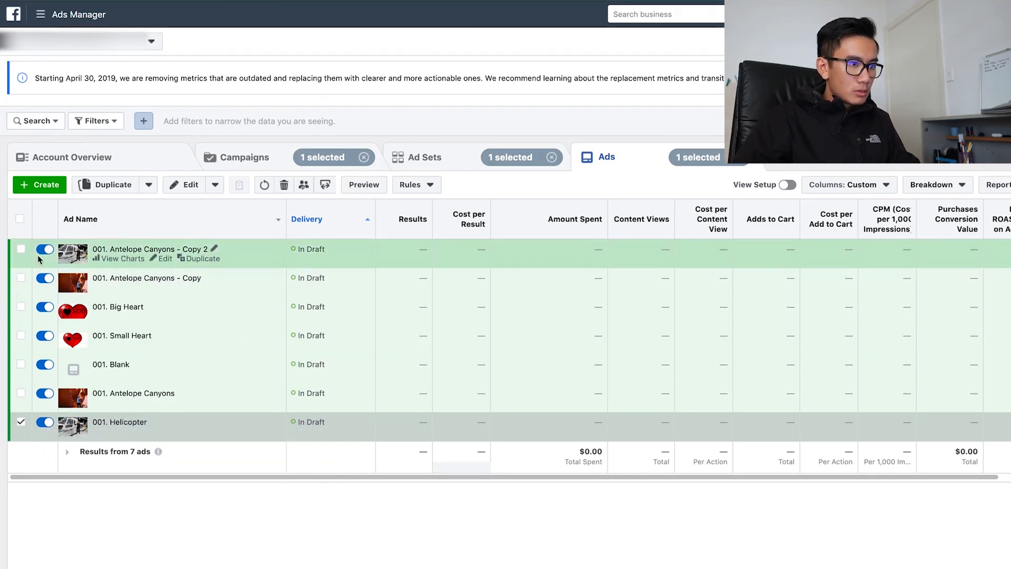
Select only the two new Antelope Canyons copies and open them for editing
left_click(21, 278)
left_click(21, 249)
left_click(21, 422)
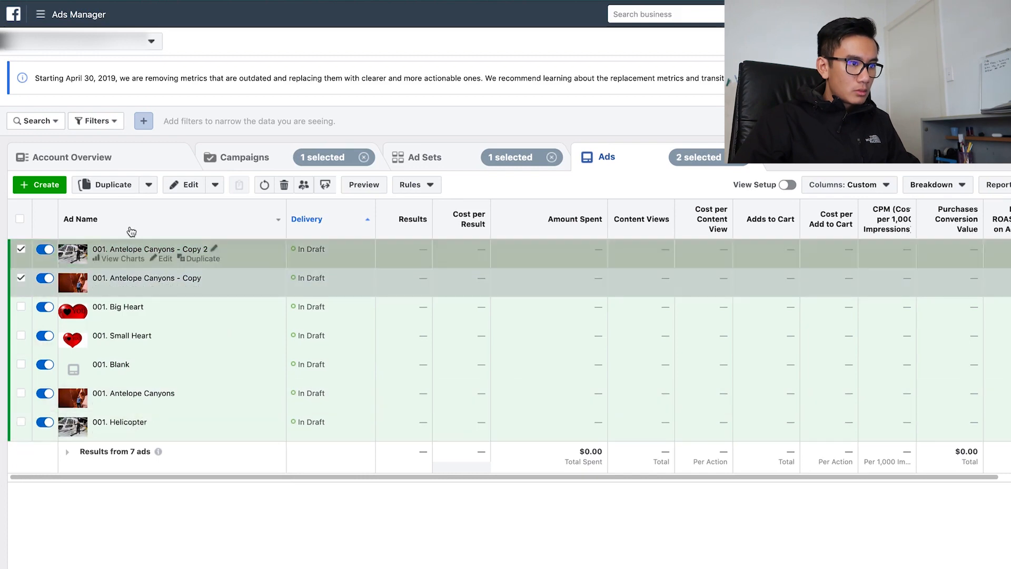
left_click(184, 184)
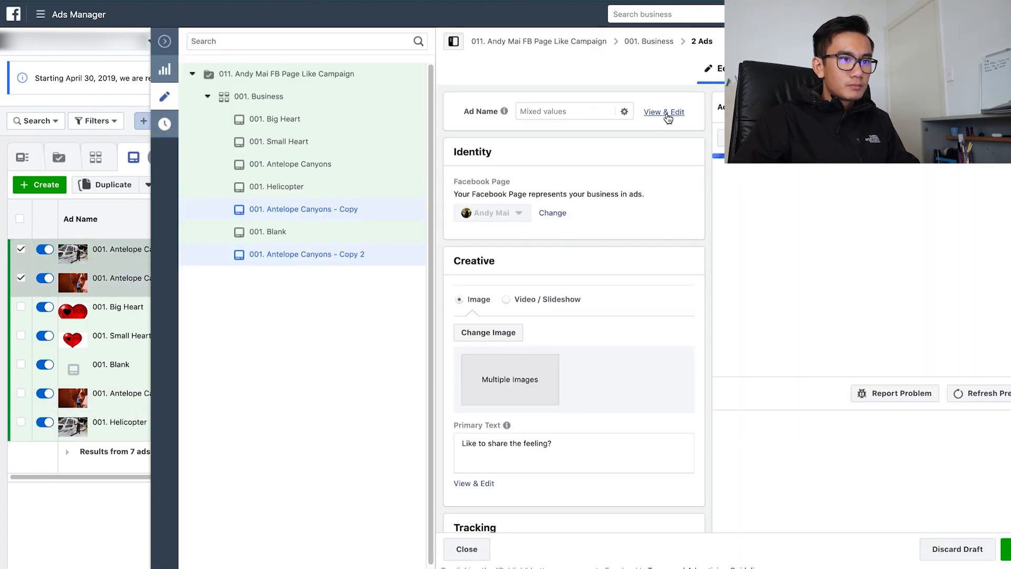
Rename the copies '001. Helicopter - Caption 2' and '001. Antelope Canyons - Caption 2', saving to draft
left_click(664, 111)
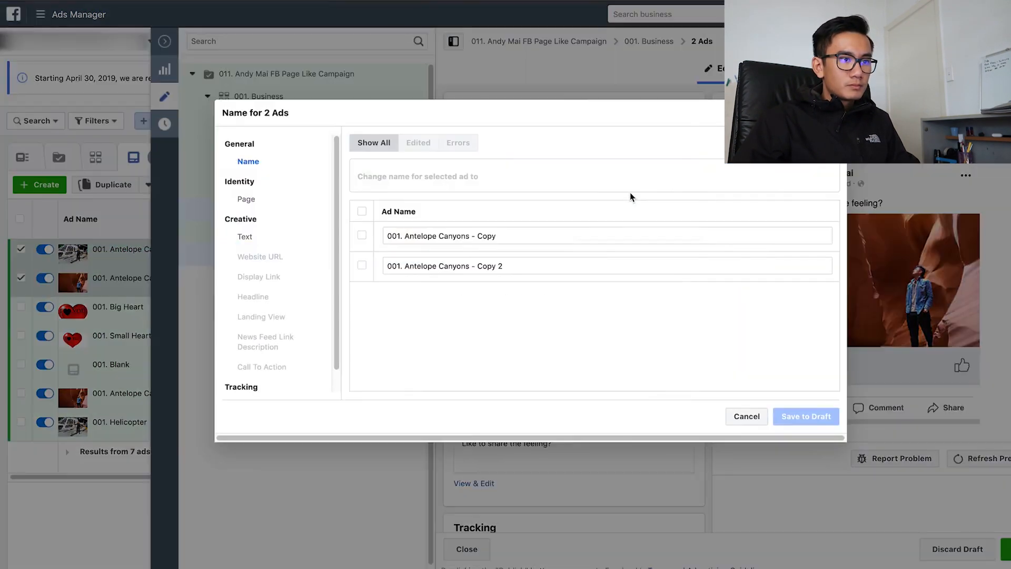
left_click(506, 261)
left_click(405, 268, "shift")
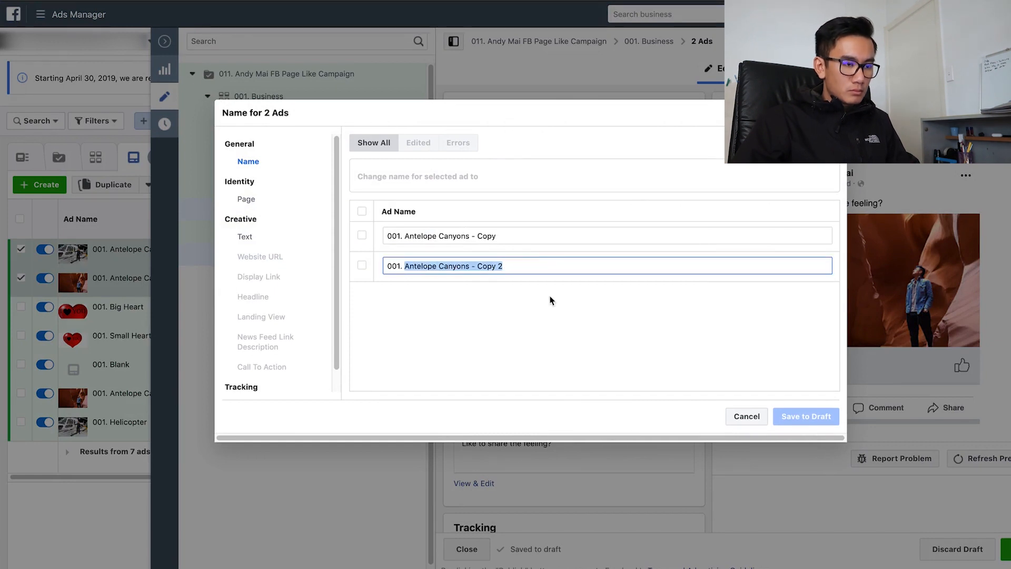
type("H")
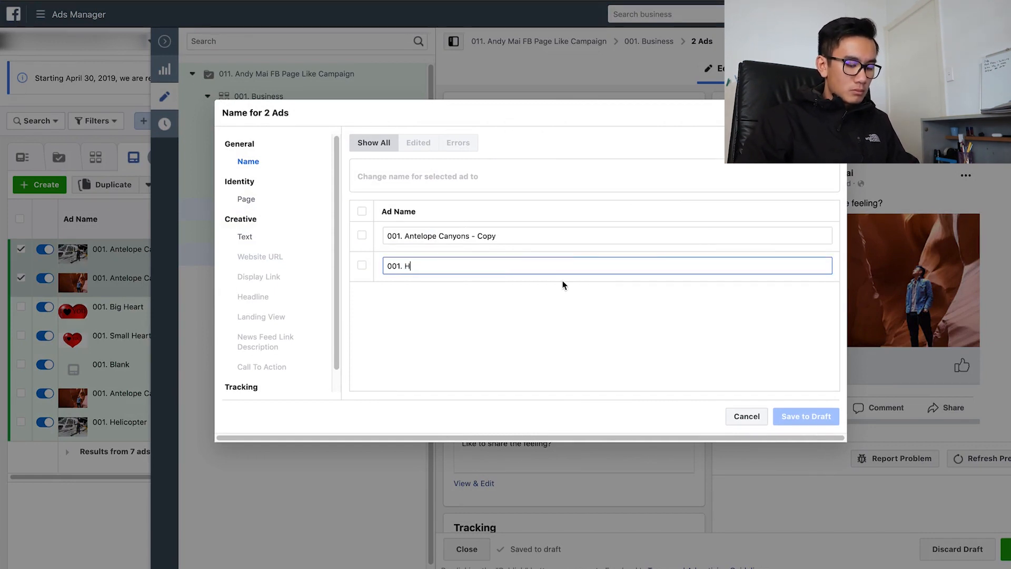
type("elicopter ")
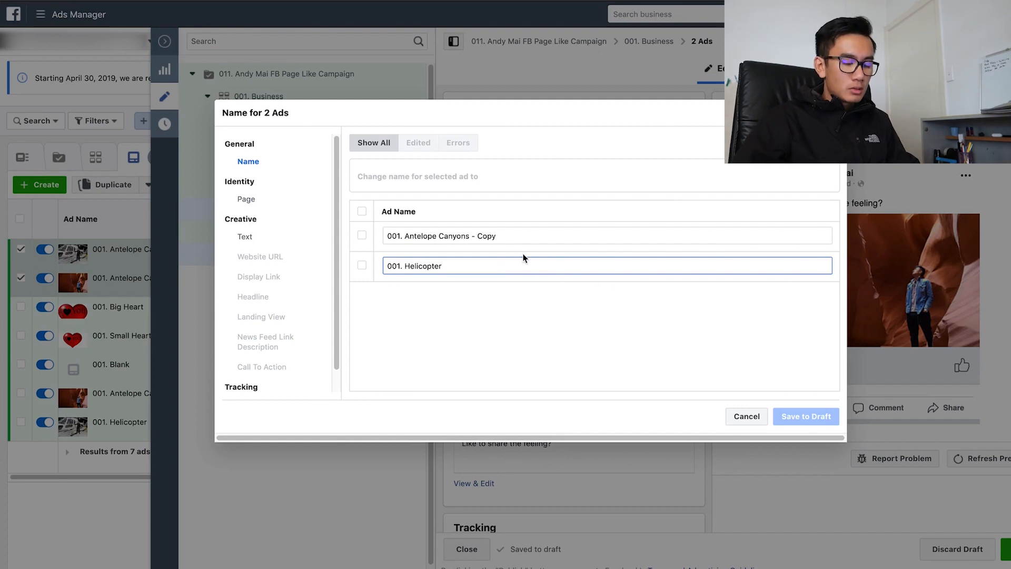
type("- Caption 2")
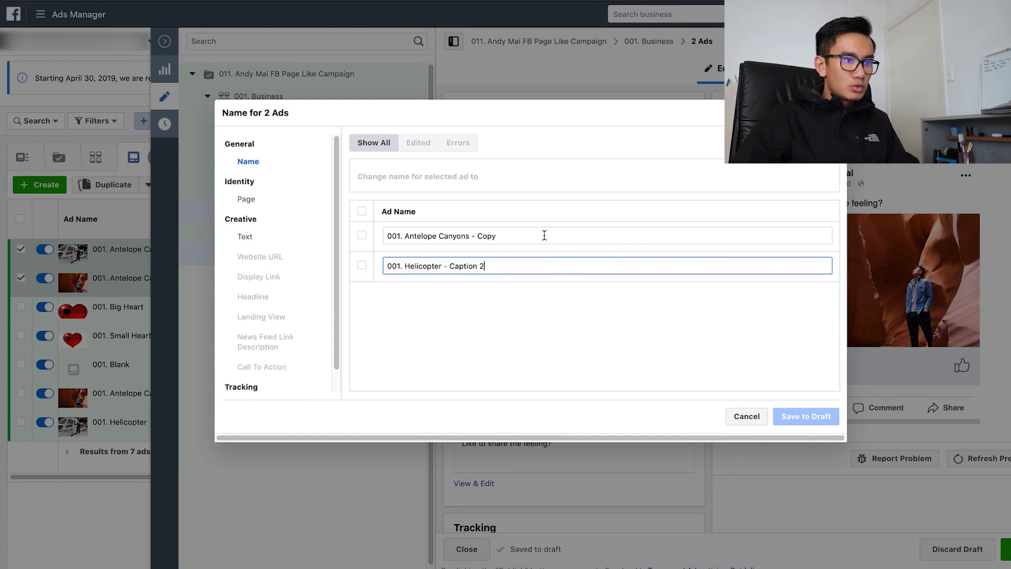
double_click(491, 236)
type("Caption 2")
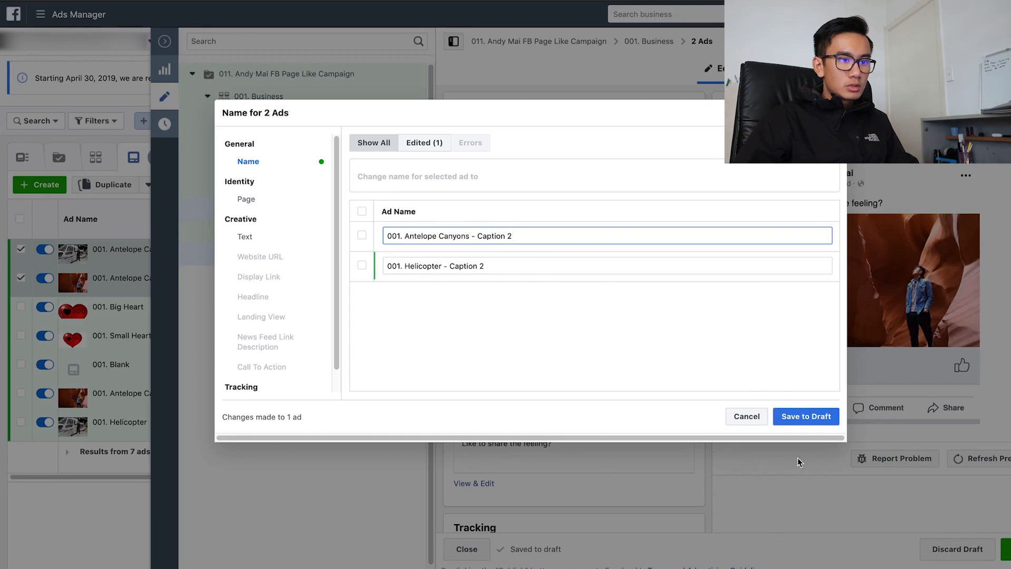
left_click(806, 416)
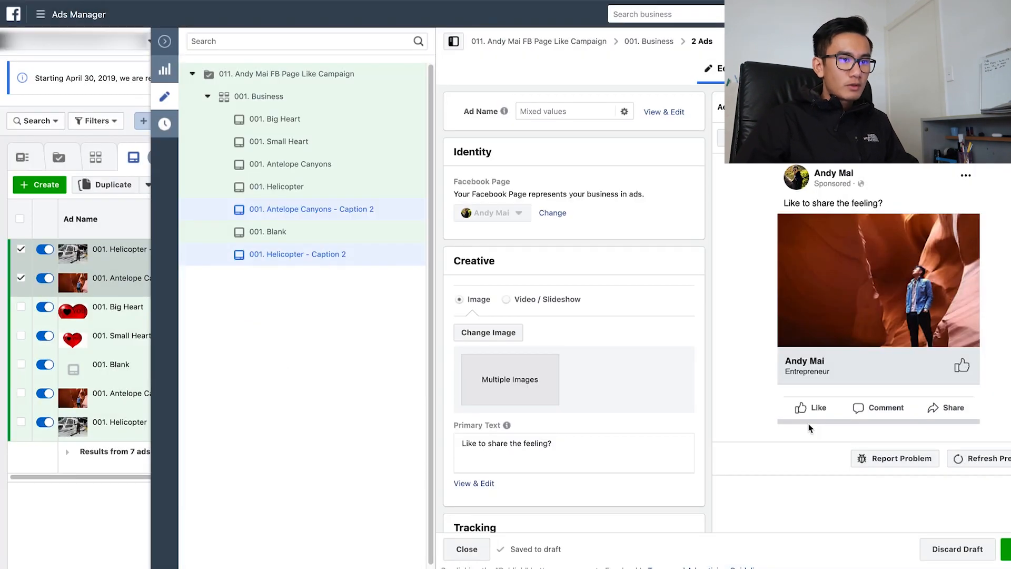
Replace both ads' shared primary text with 'Into Business & Entrepreneurship?'
scroll(543, 311, "down", 3)
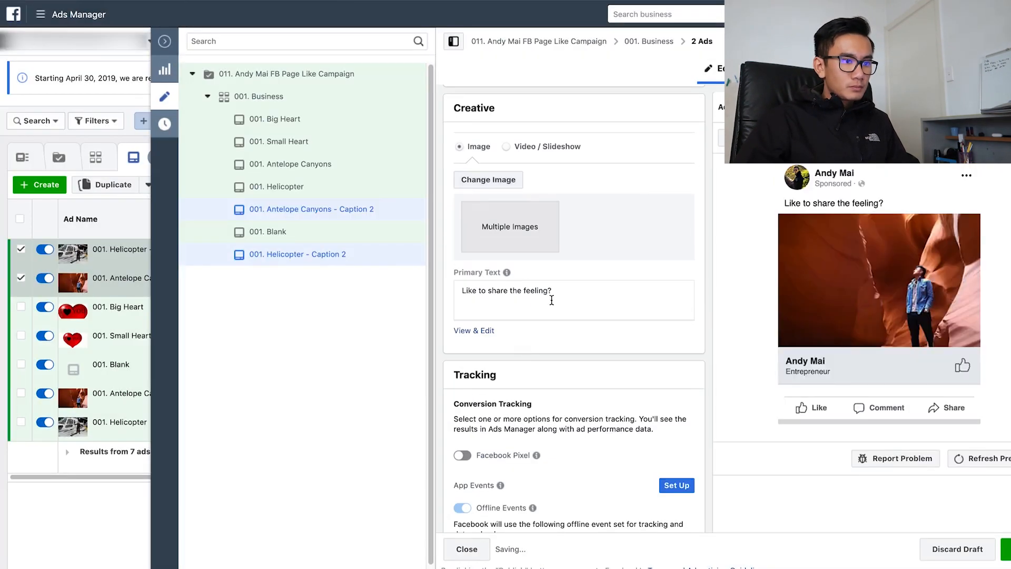
left_click(568, 296)
key("ctrl+a")
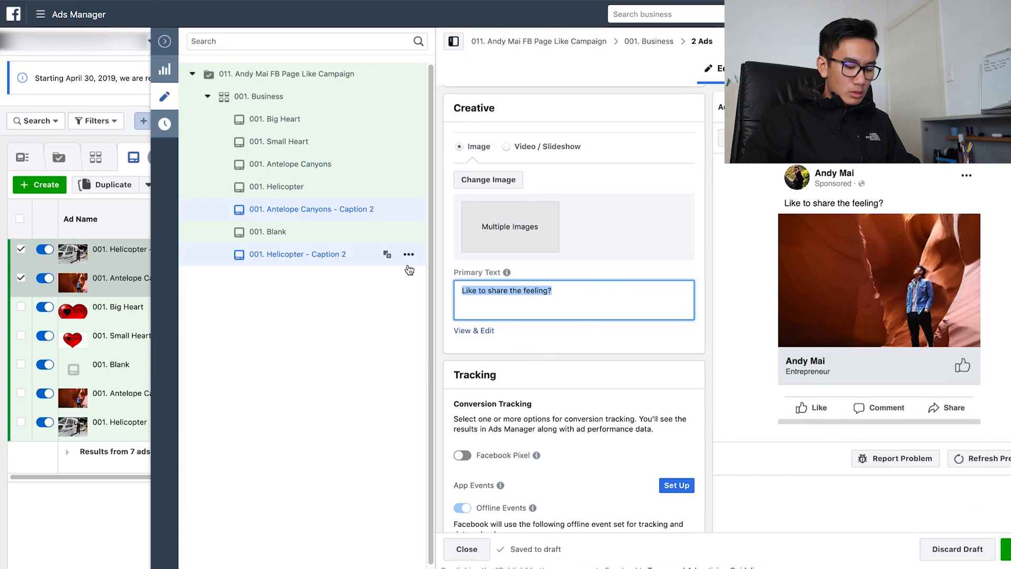
type("Into Busin")
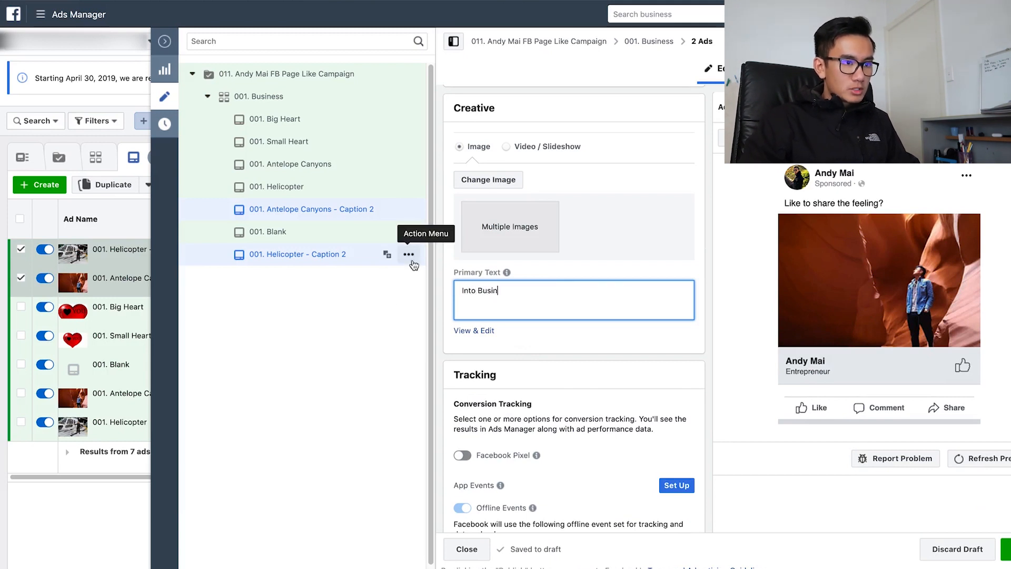
type("ess &")
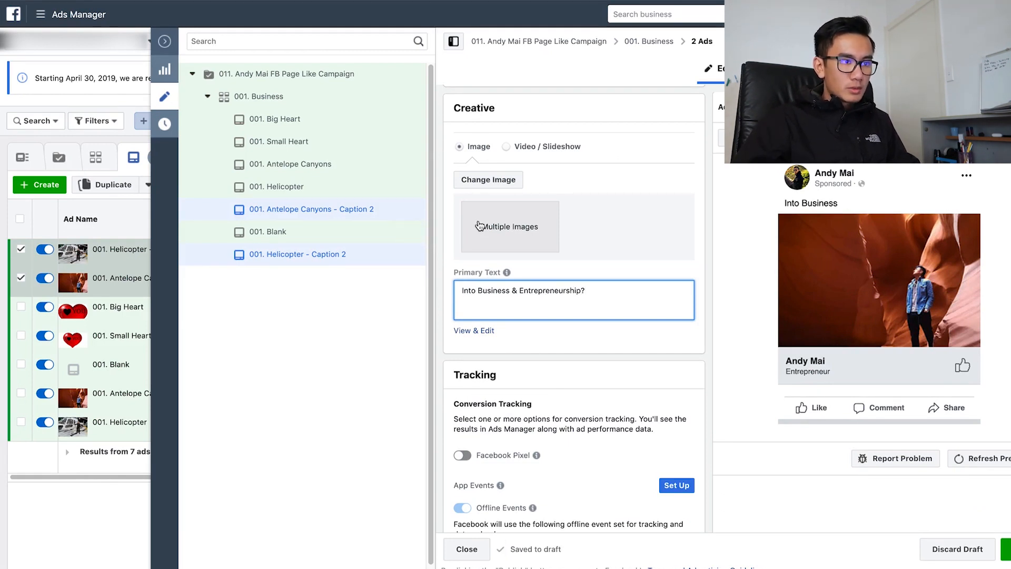
left_click(668, 338)
From the Ad Sets view, duplicate 001. Business within the original campaign
left_click(164, 42)
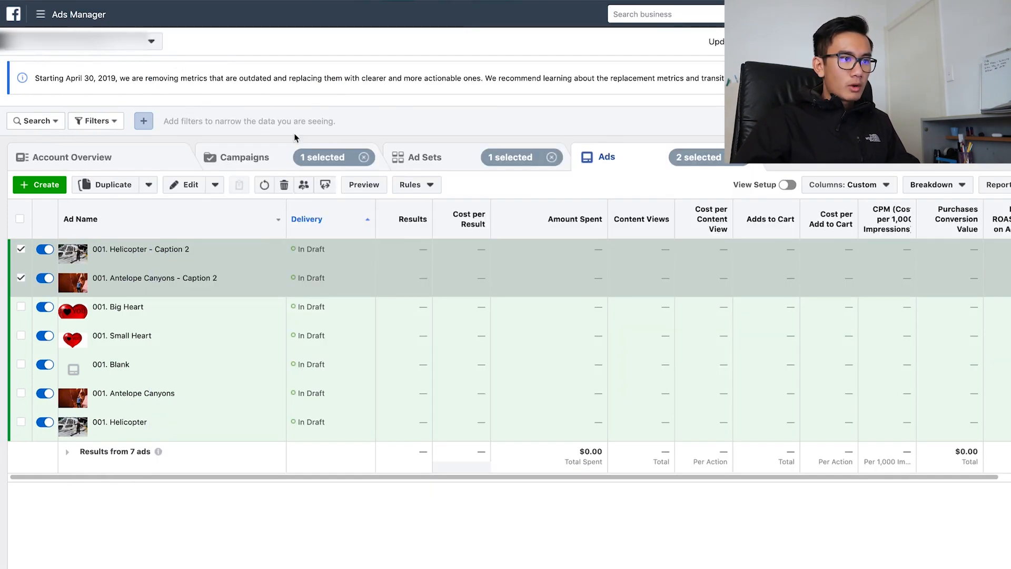
left_click(429, 158)
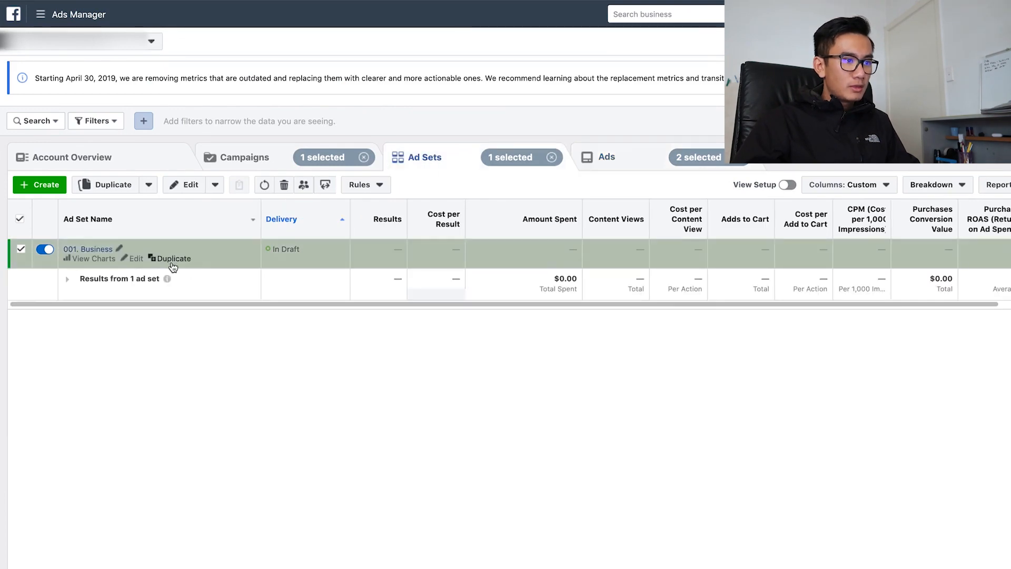
left_click(170, 260)
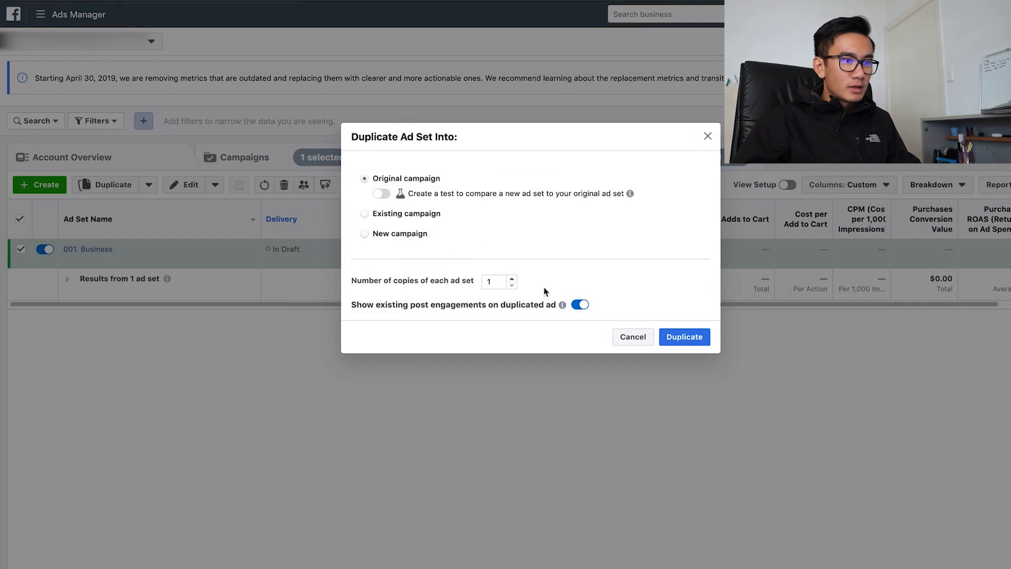
left_click(704, 343)
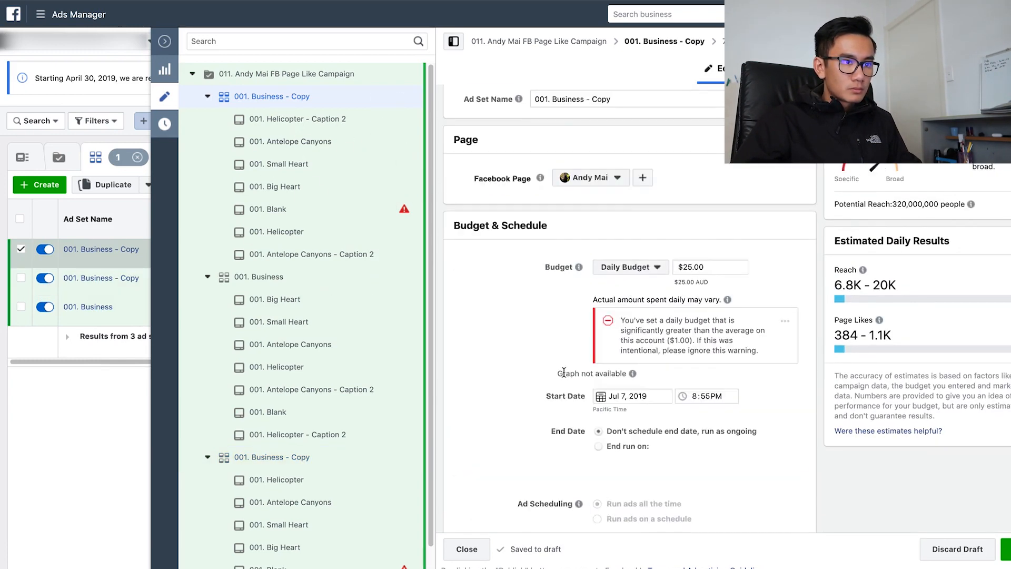
Swap the copy's detailed targeting from Business to the Entrepreneurship interest
scroll(567, 380, "down", 10)
left_click(736, 265)
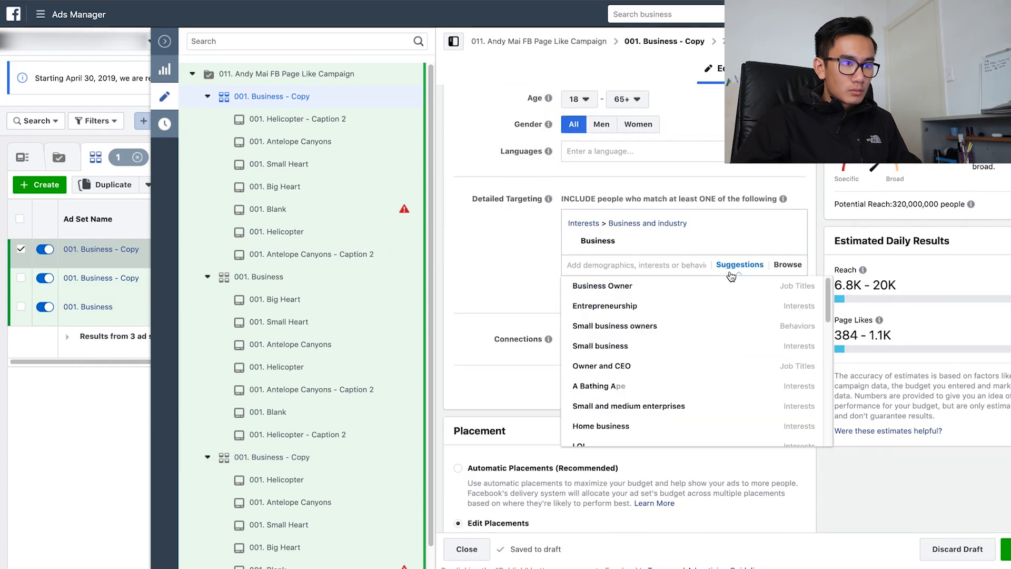
left_click(658, 312)
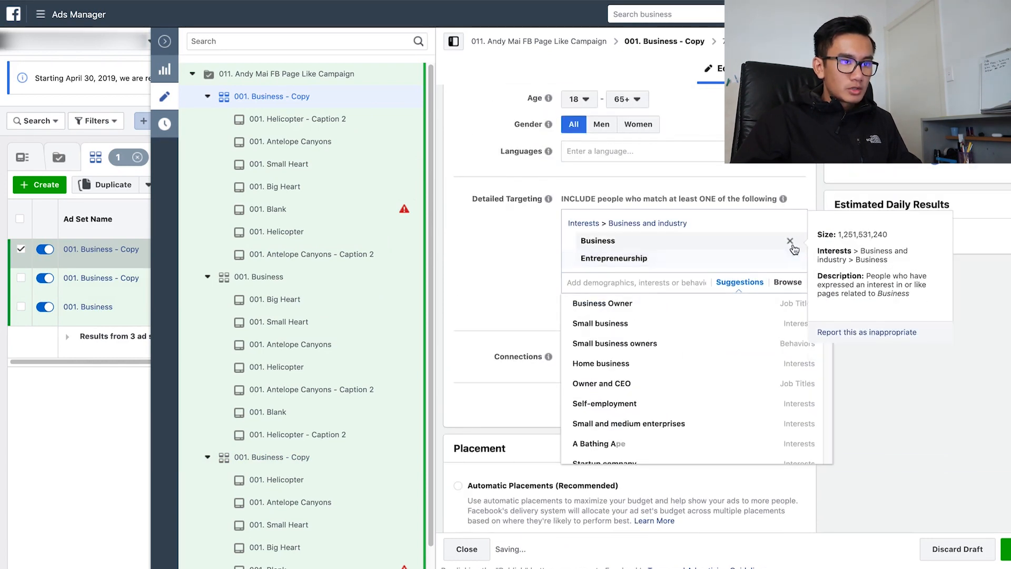
left_click(792, 241)
mouse_move(635, 248)
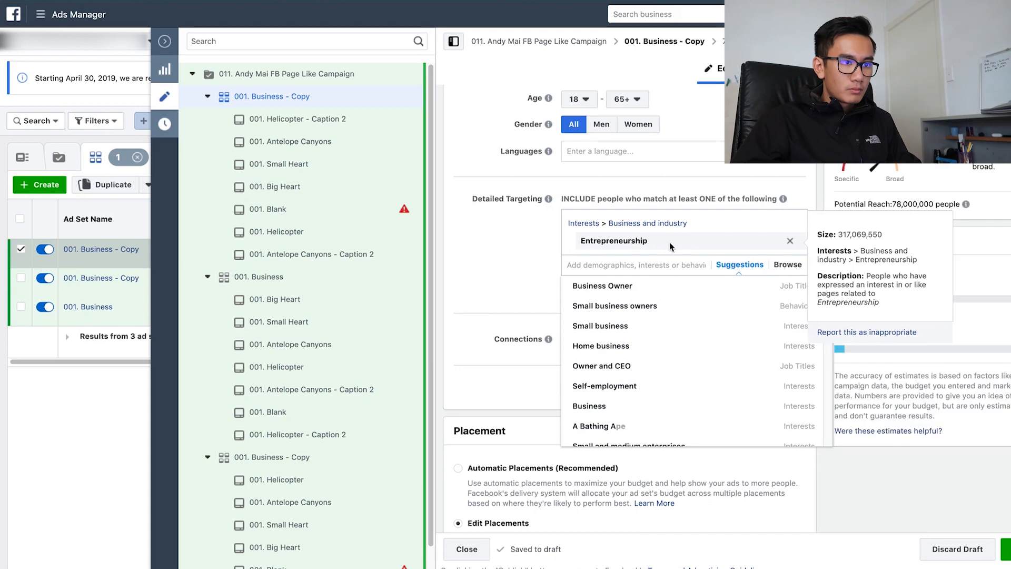
double_click(593, 248)
Rename the ad set to '001. Entrepreneurship'
scroll(621, 118, "up", 10)
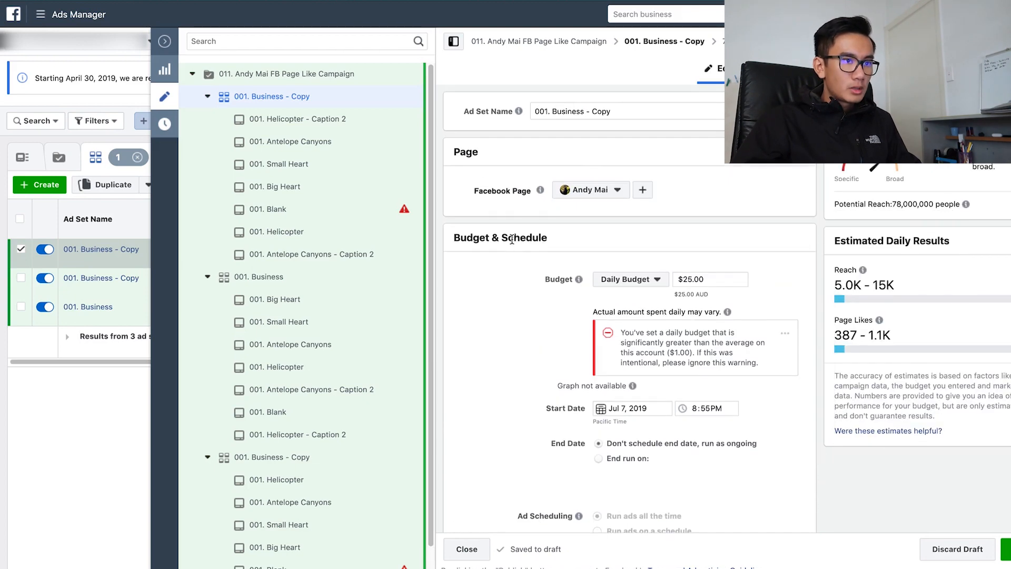
left_click_drag(621, 113, 552, 112)
key("ctrl+v")
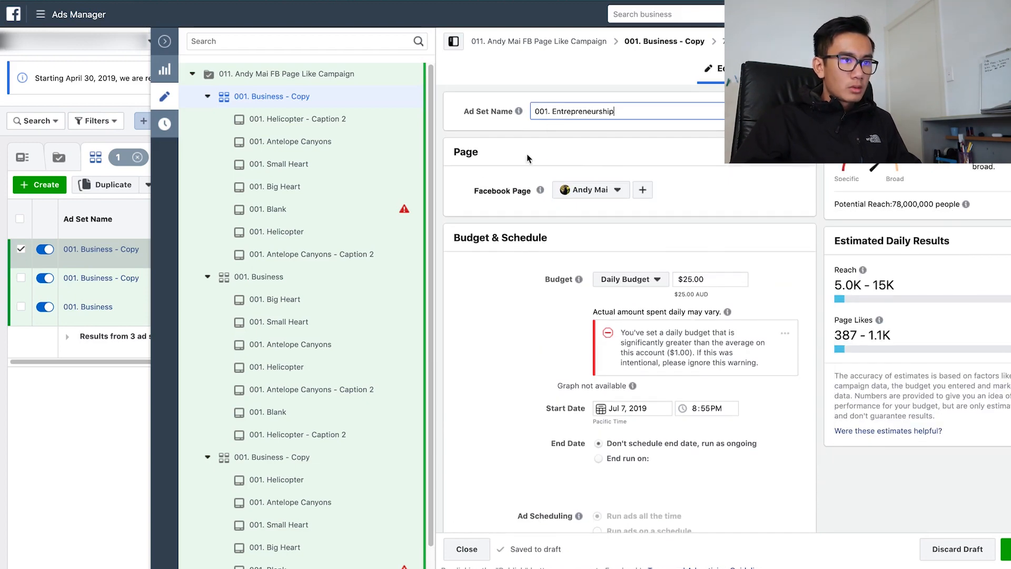
left_click(513, 153)
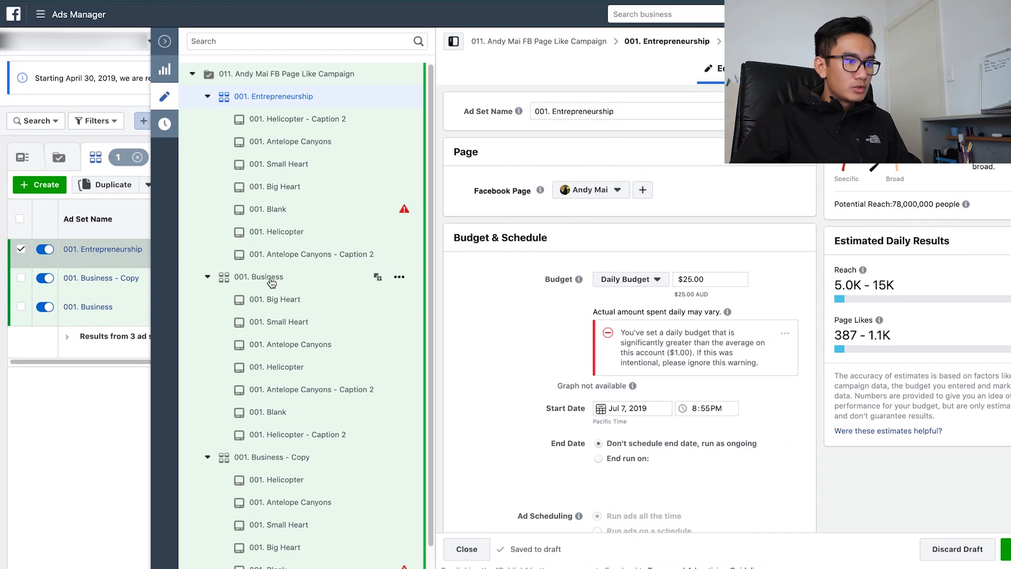
Remove the Business interest from the other Business copy's detailed targeting
left_click(271, 467)
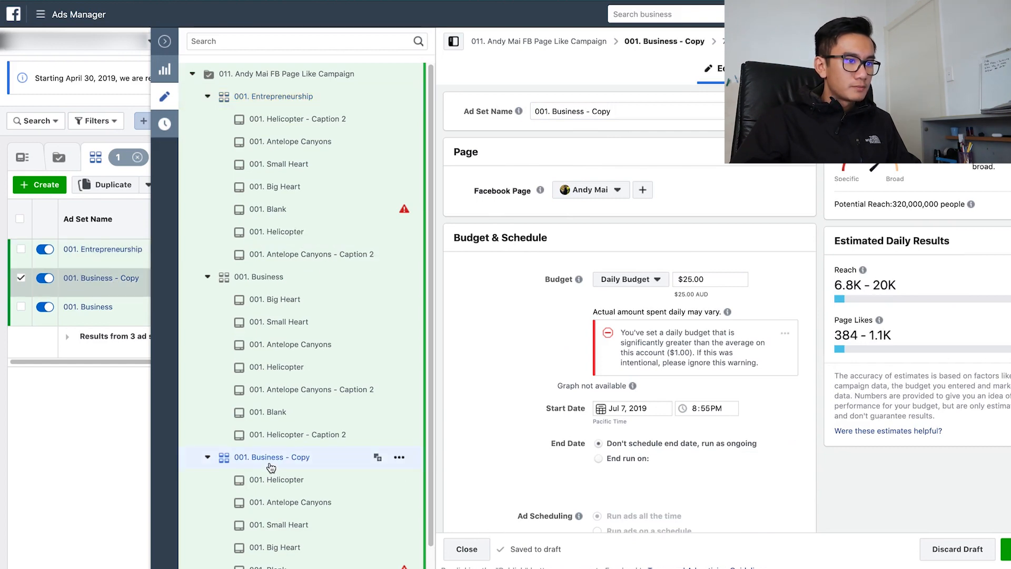
scroll(543, 430, "down", 5)
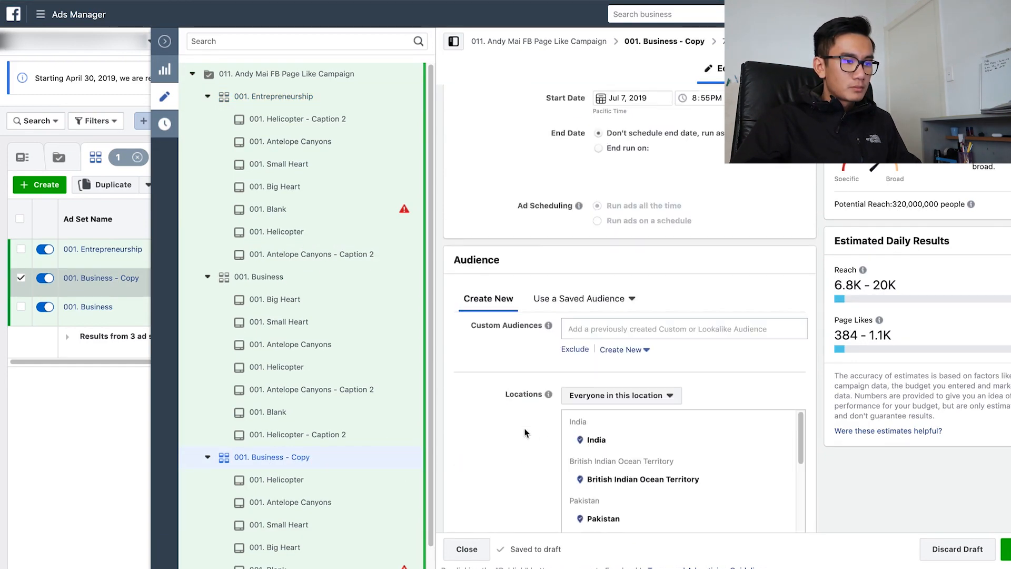
scroll(584, 368, "down", 1)
scroll(620, 400, "down", 2)
scroll(529, 428, "down", 6)
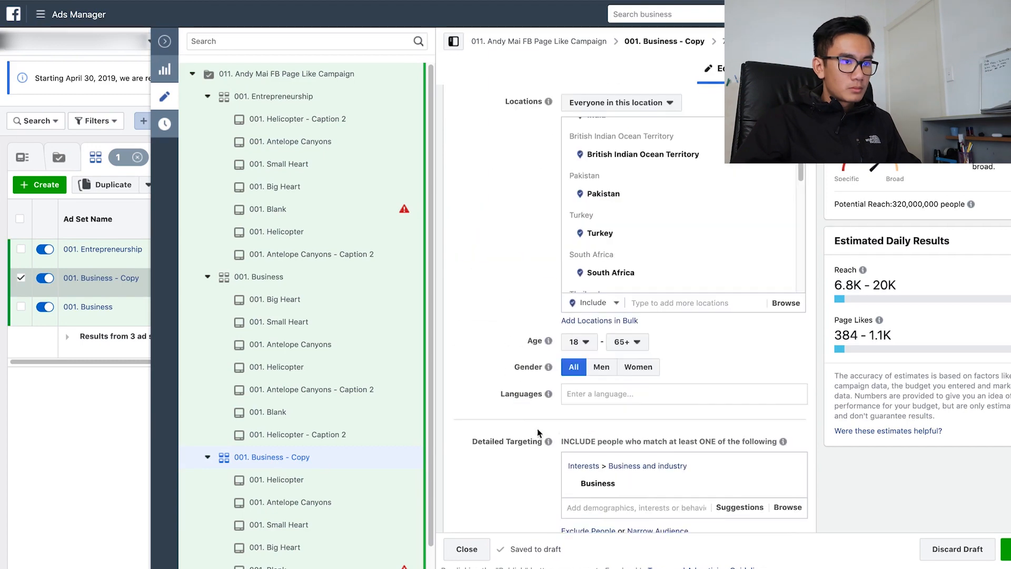
left_click(790, 433)
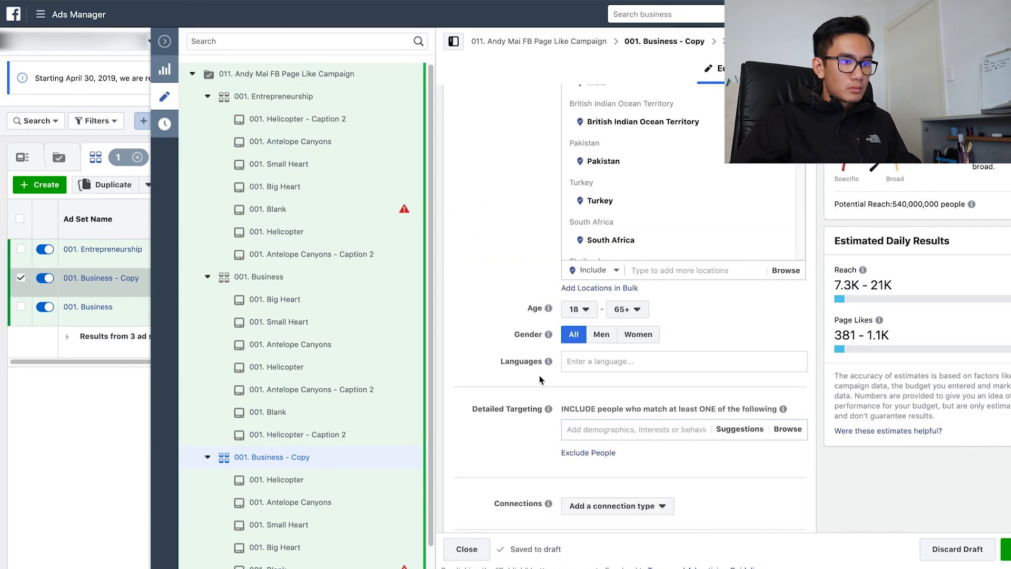
Rename that ad set to '001. No targeting'
scroll(584, 232, "up", 10)
left_click(613, 113)
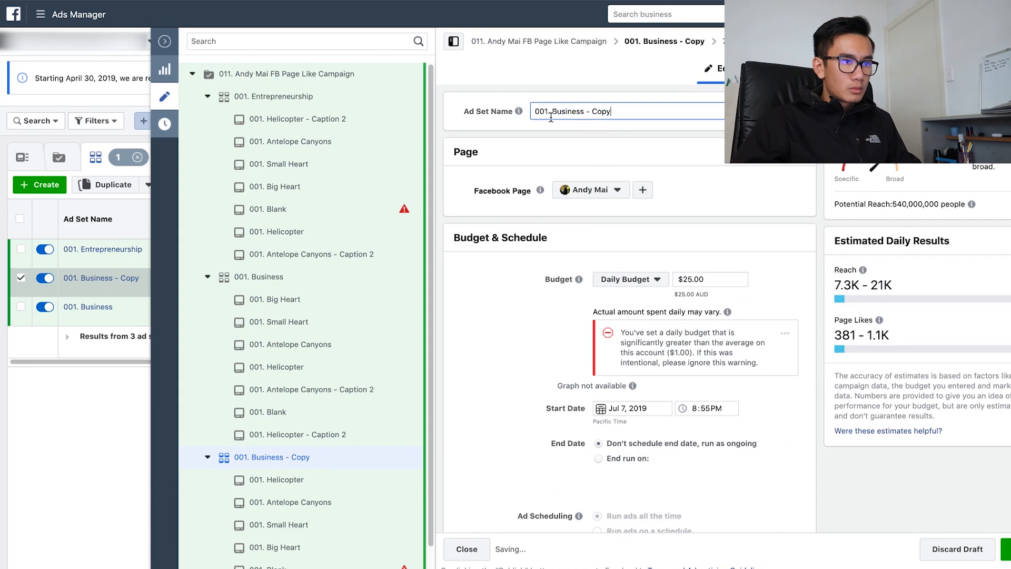
left_click_drag(553, 113, 612, 113)
type("No t")
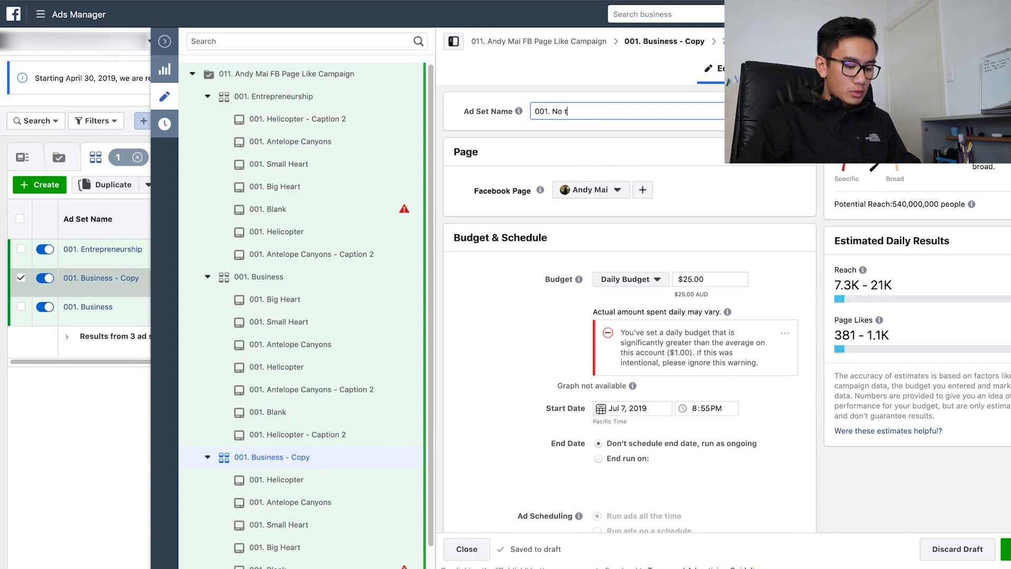
type("argeting")
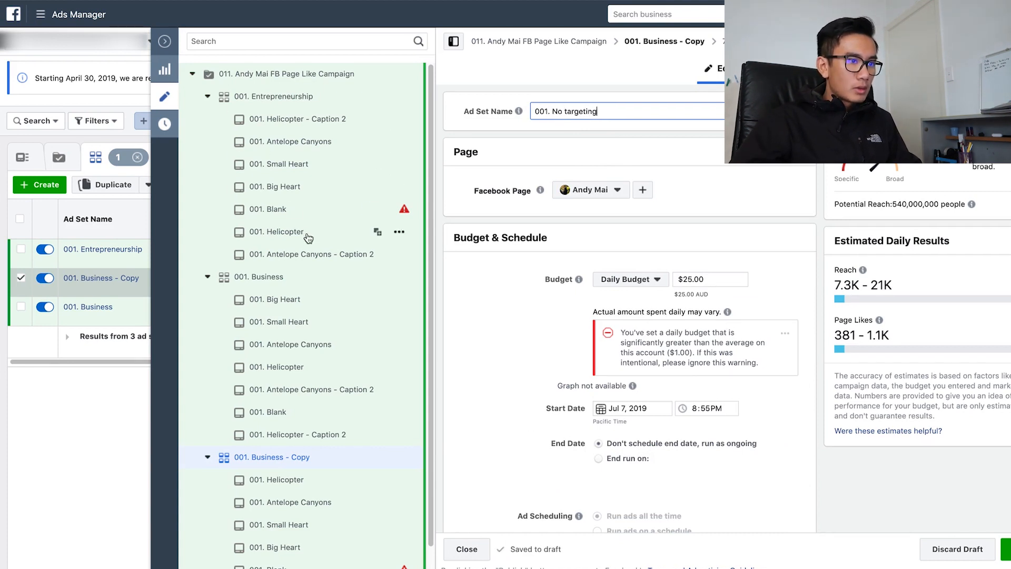
key("Tab")
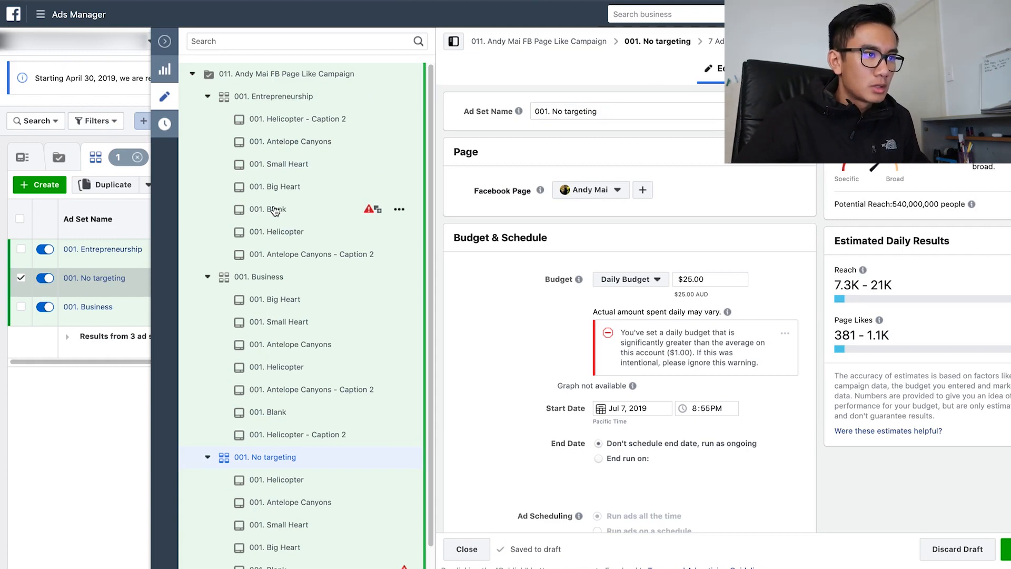
left_click(274, 211)
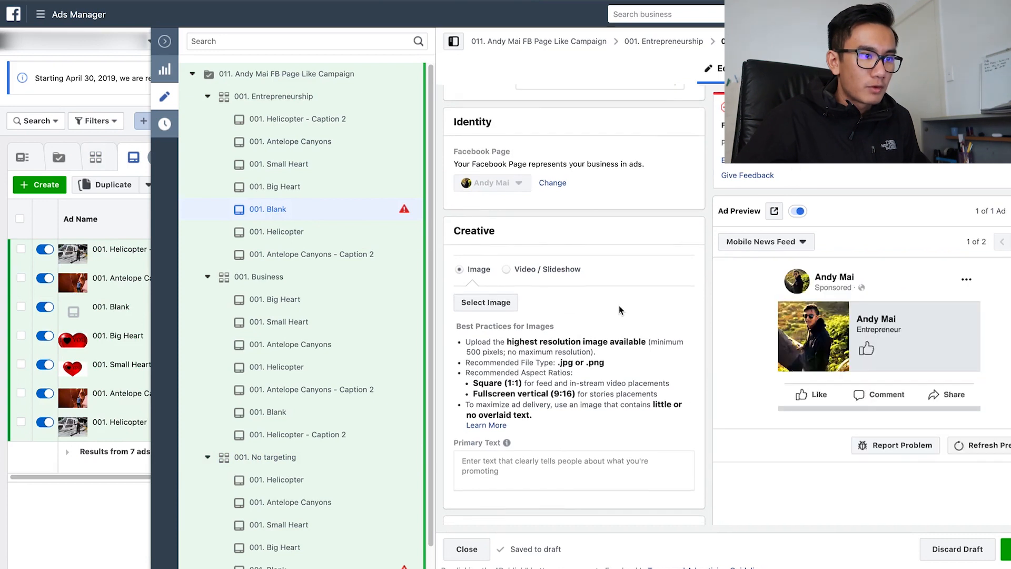
Publish all draft items, choosing to try publishing the two ads with errors
scroll(513, 236, "down", 2)
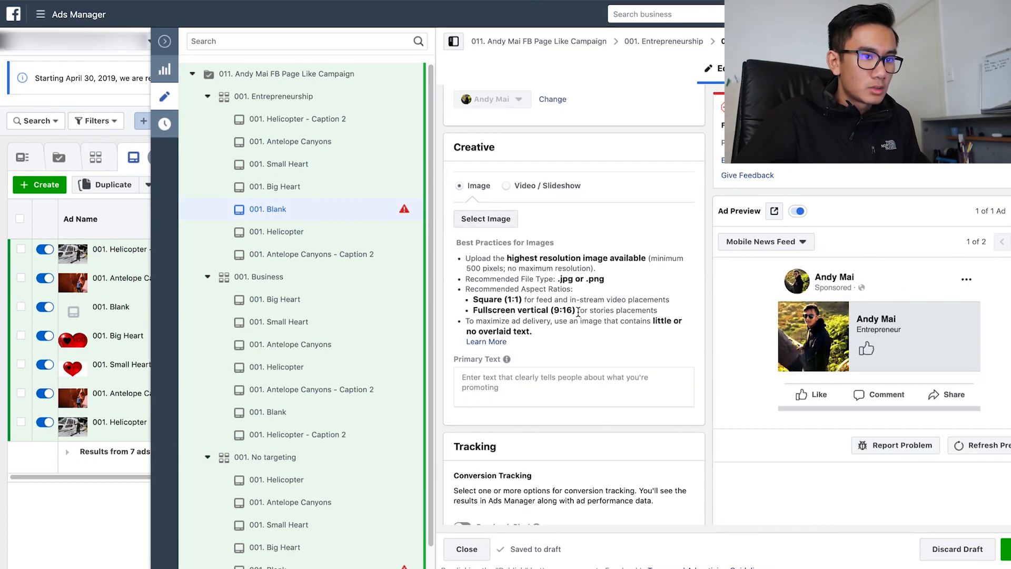
left_click(486, 227)
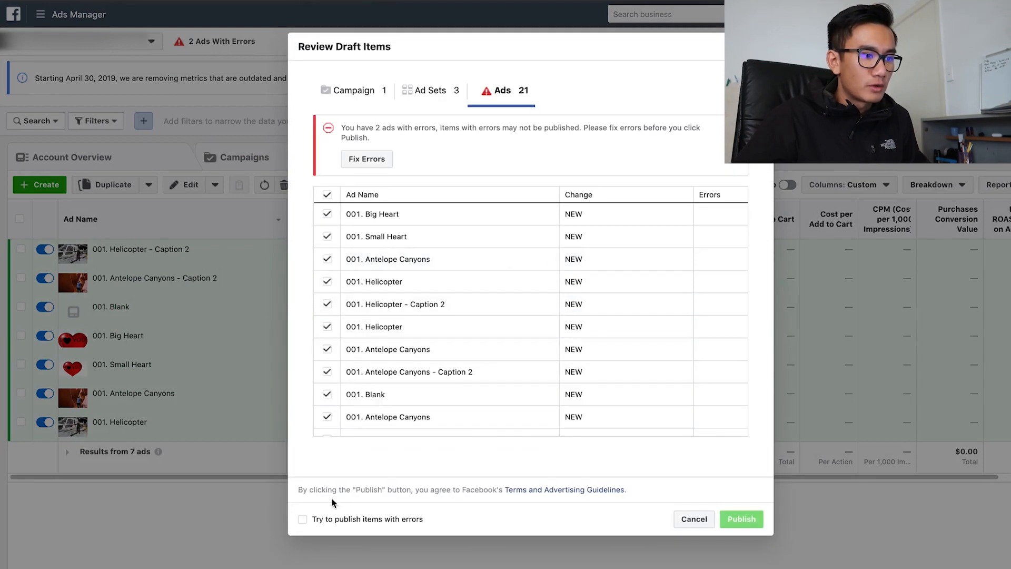
left_click(328, 520)
left_click(742, 519)
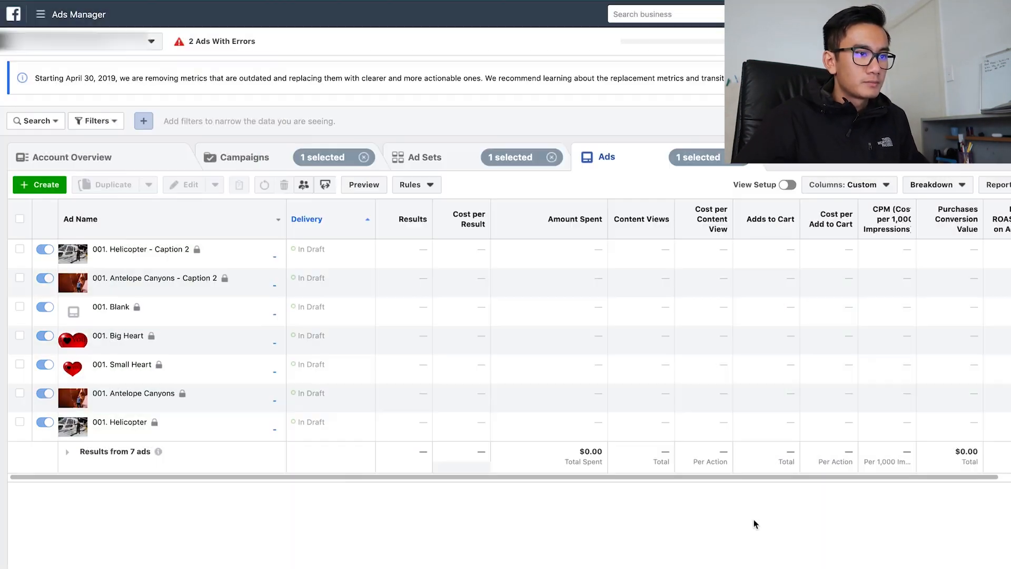
Switch the table to Campaign 011's three ad sets: Business, Entrepreneurship and No targeting
left_click(460, 158)
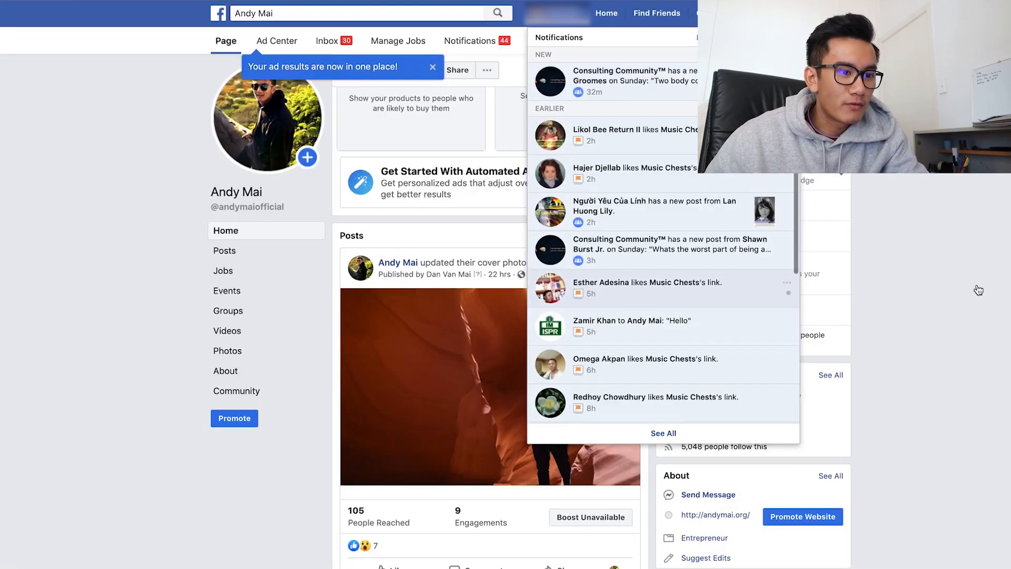
Go to the Facebook Page, now at 5,048 followers
left_click(959, 296)
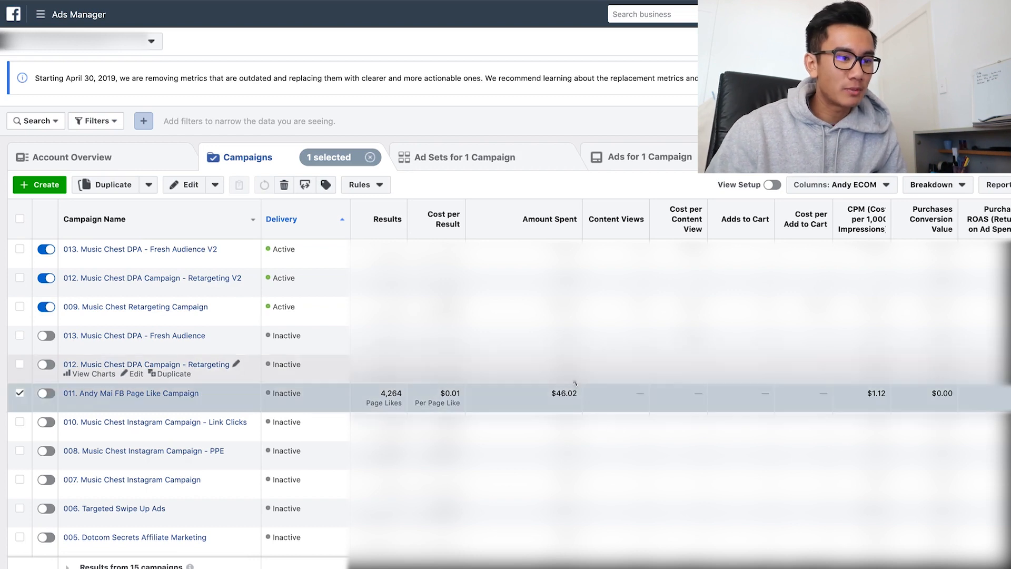
List the Page Like campaign's 21 ads sorted ascending by cost per result, helicopter ads at $0.01 first
left_click(172, 396)
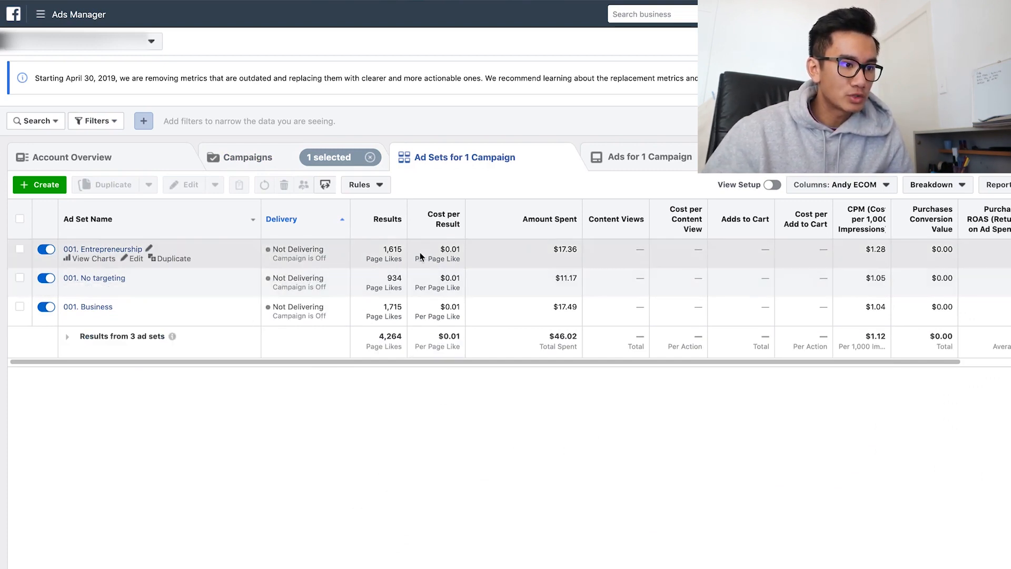
left_click(630, 168)
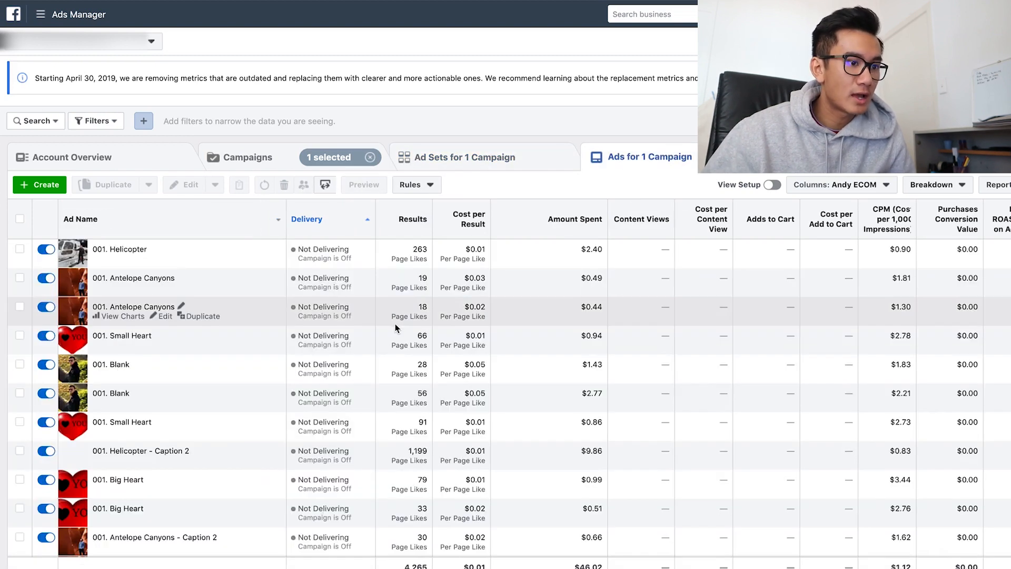
left_click(464, 220)
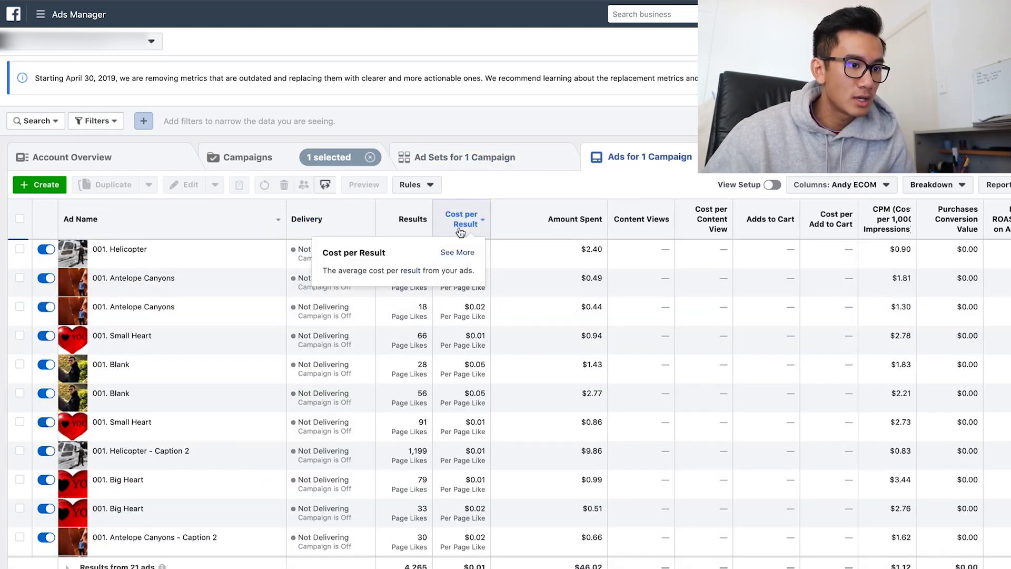
left_click(463, 219)
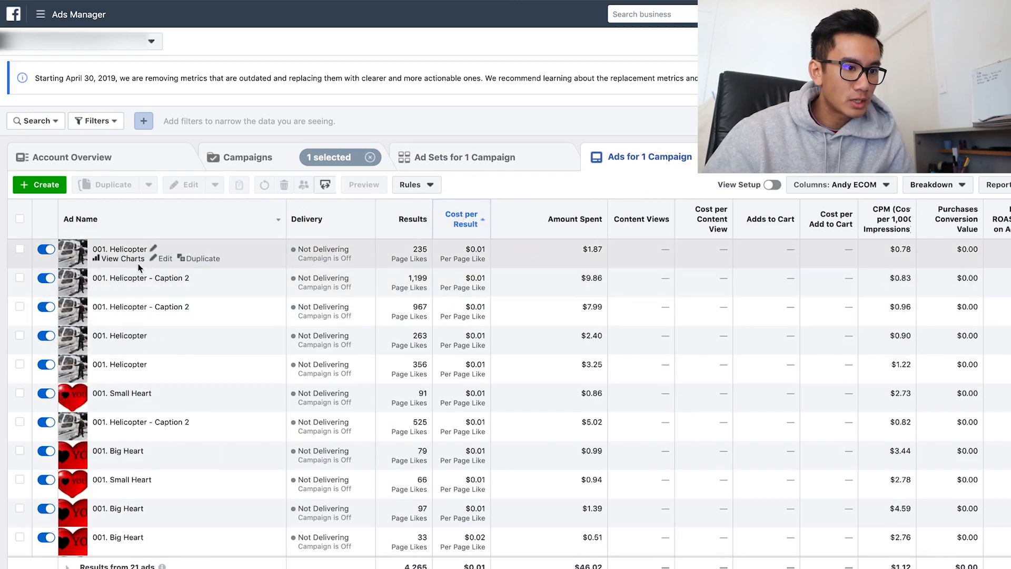
scroll(255, 324, "down", 3)
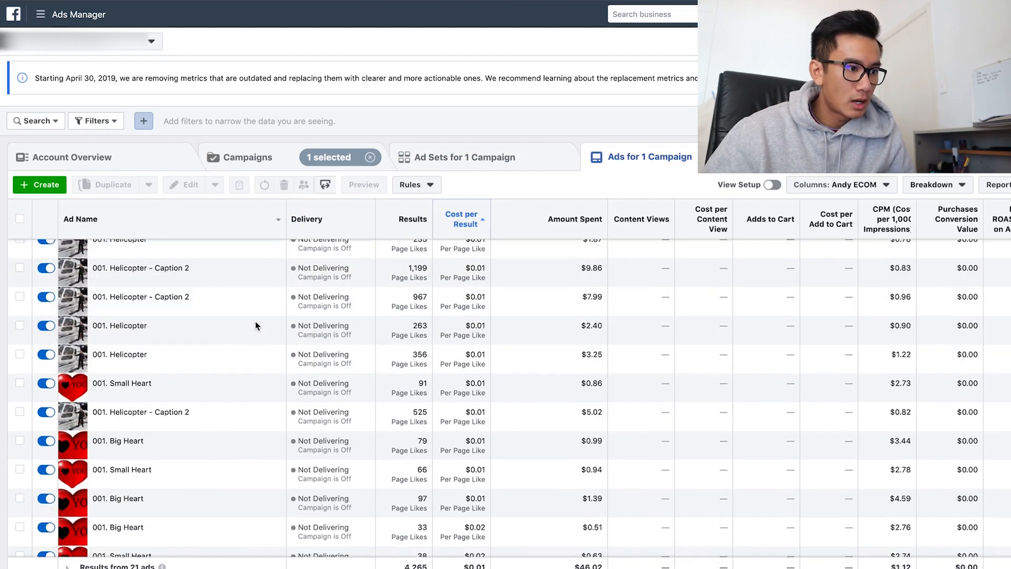